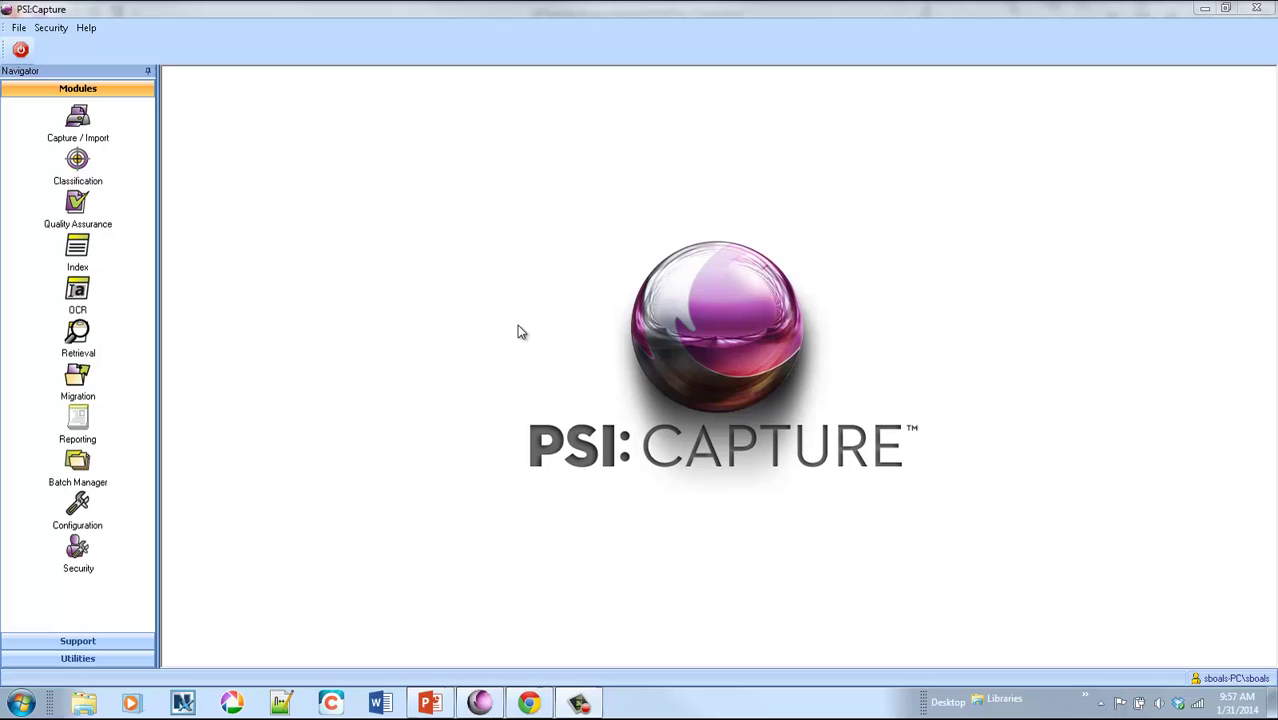
Start Capture/Import using the EasyAP-Basic document type.
left_click(77, 124)
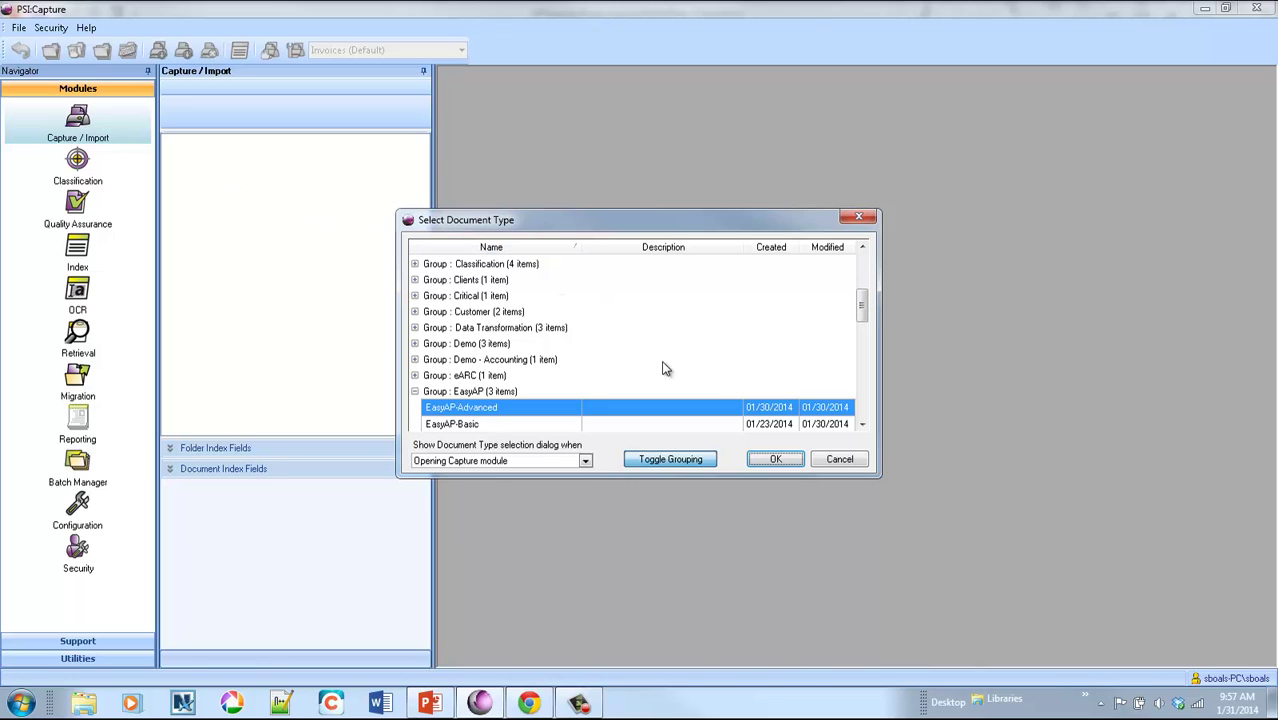
left_click(540, 425)
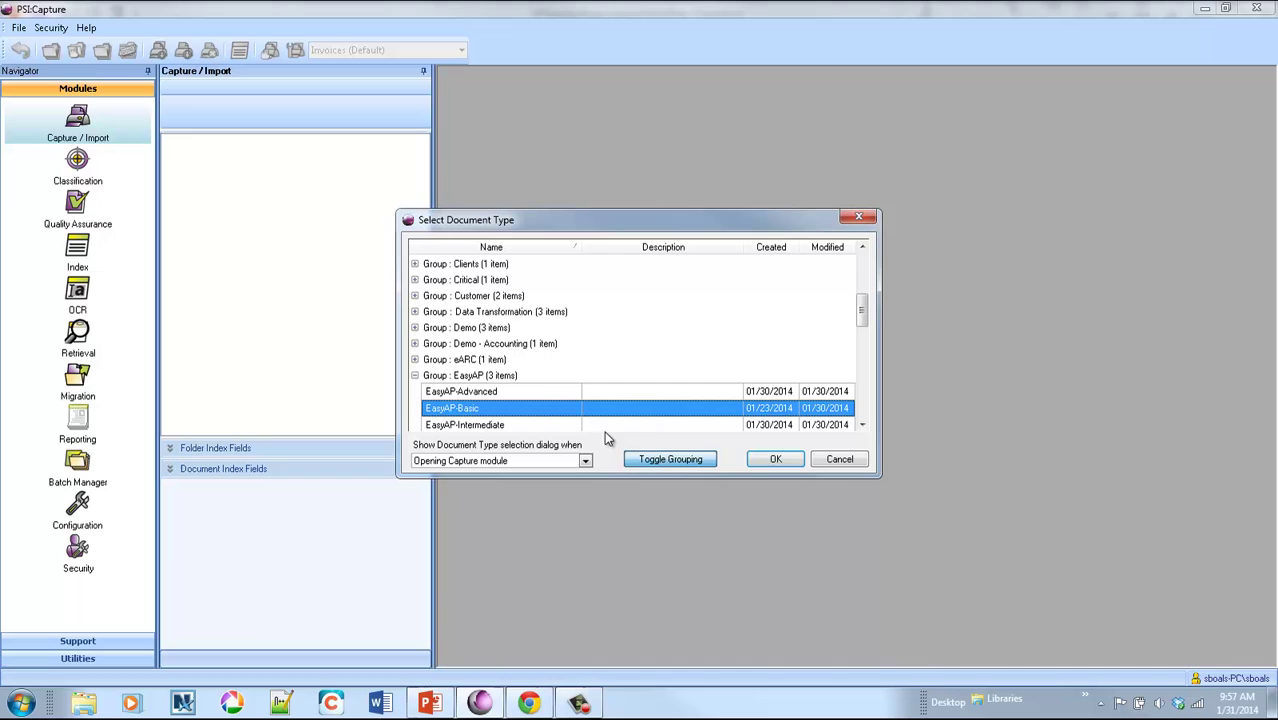
Import the four EasyAP TIF invoices into a new batch and close it to Index.
left_click(774, 459)
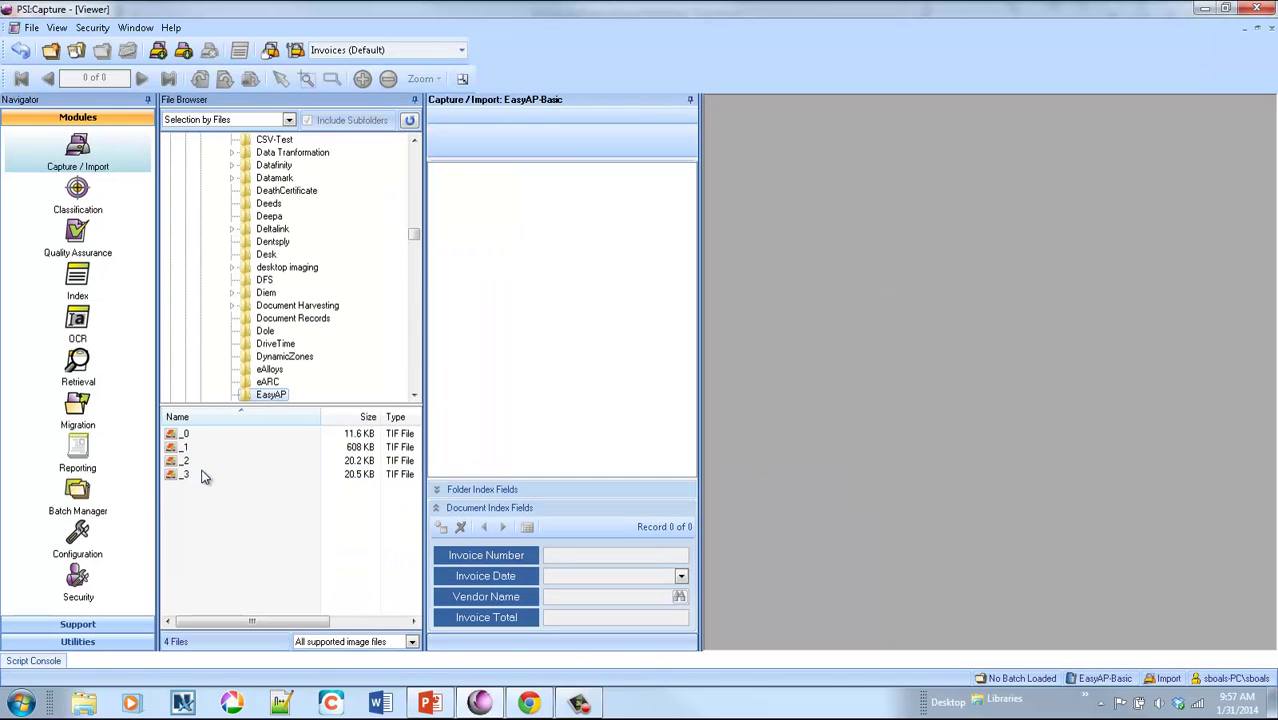
left_click_drag(199, 490, 172, 428)
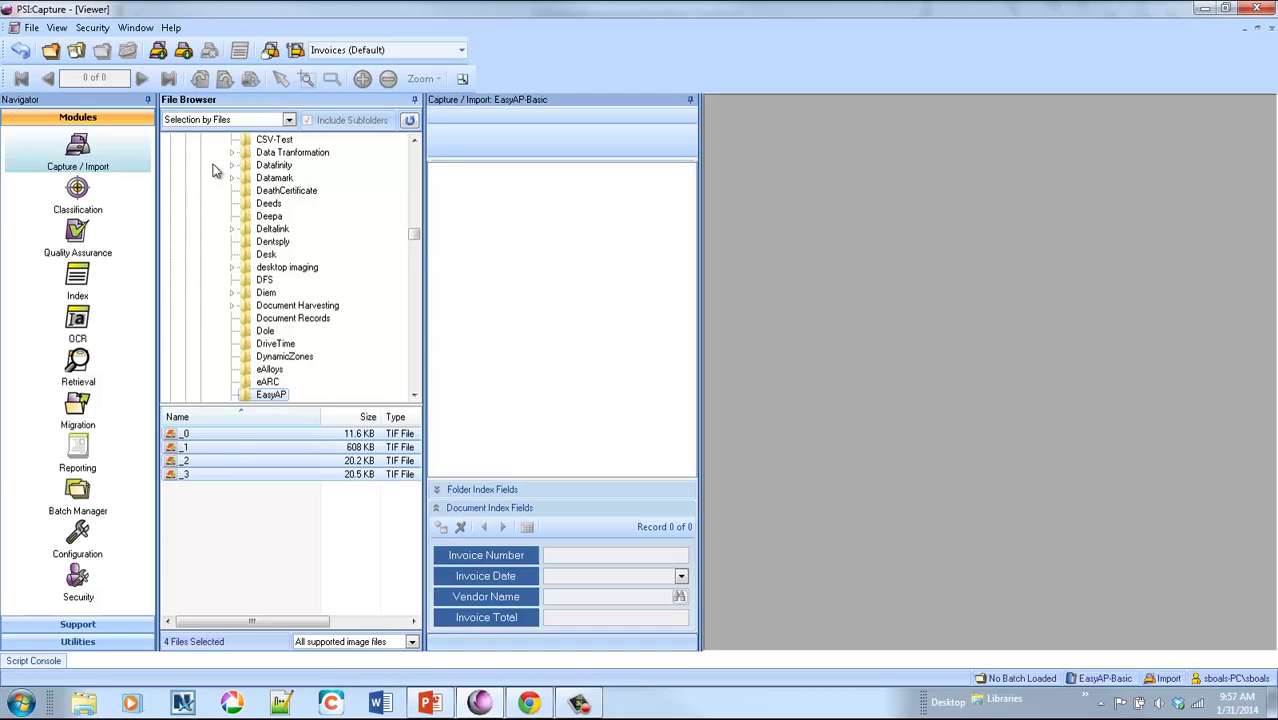
left_click(157, 52)
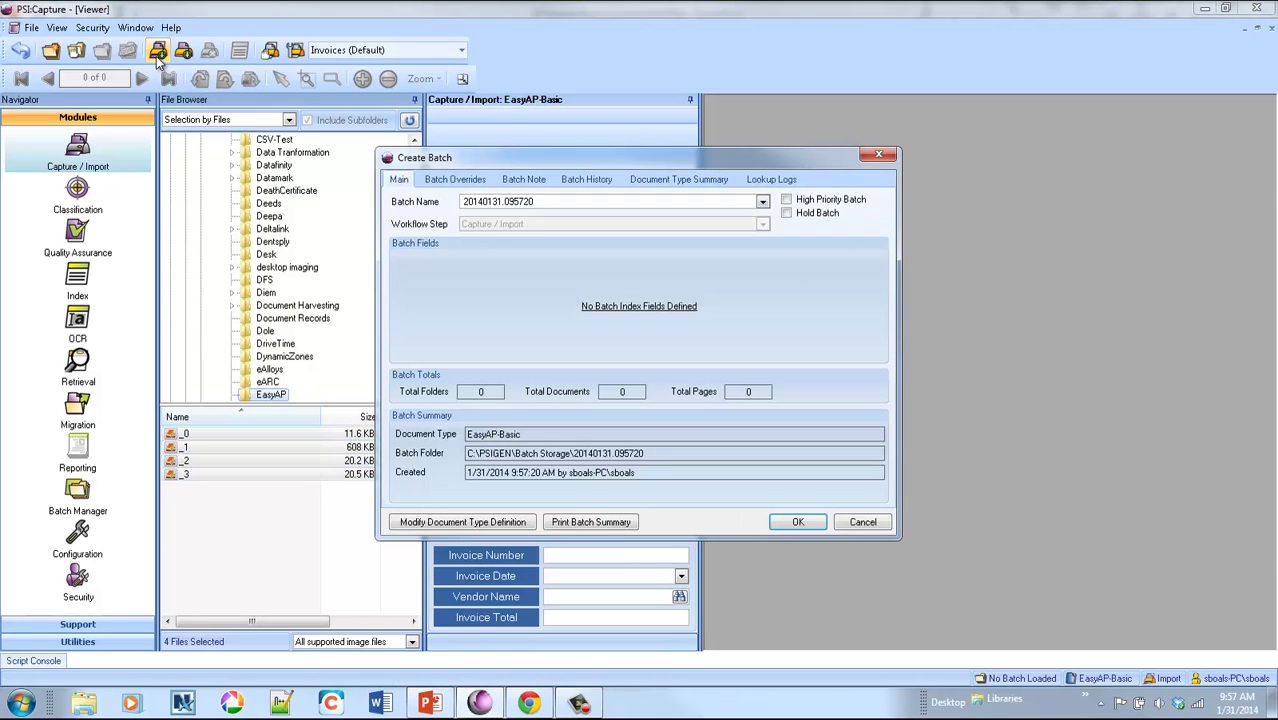
left_click(797, 522)
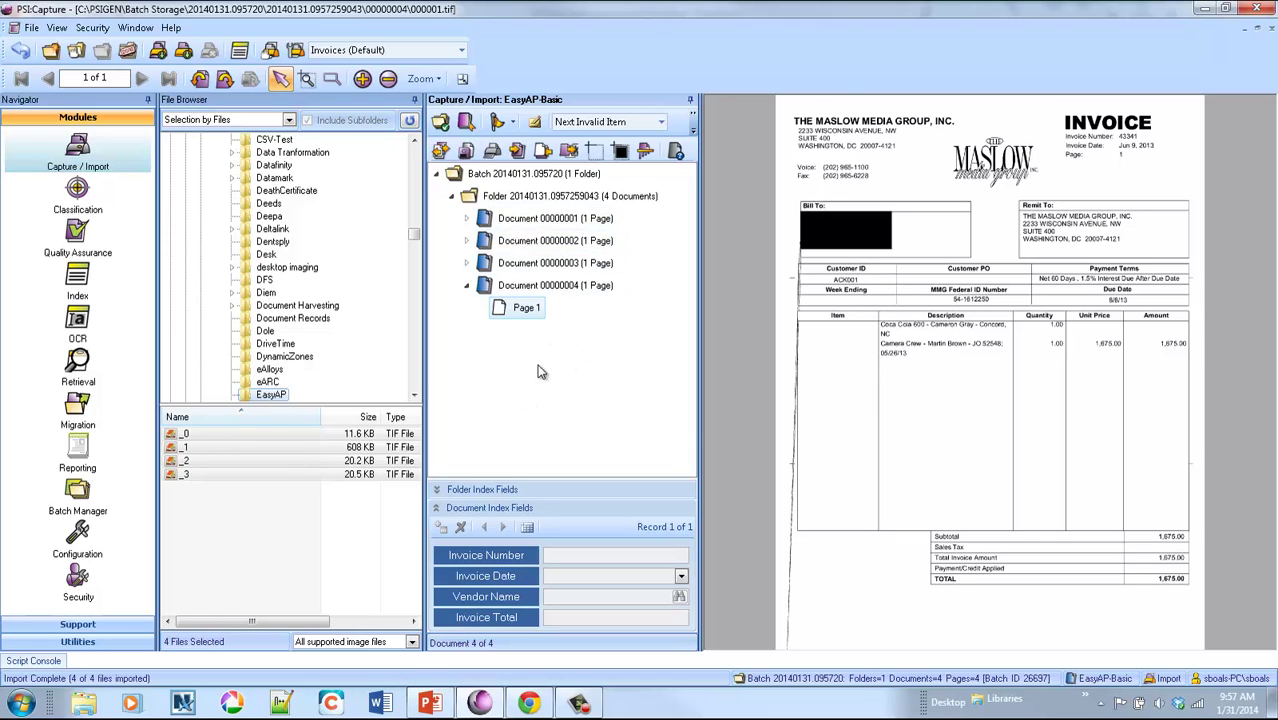
left_click(127, 51)
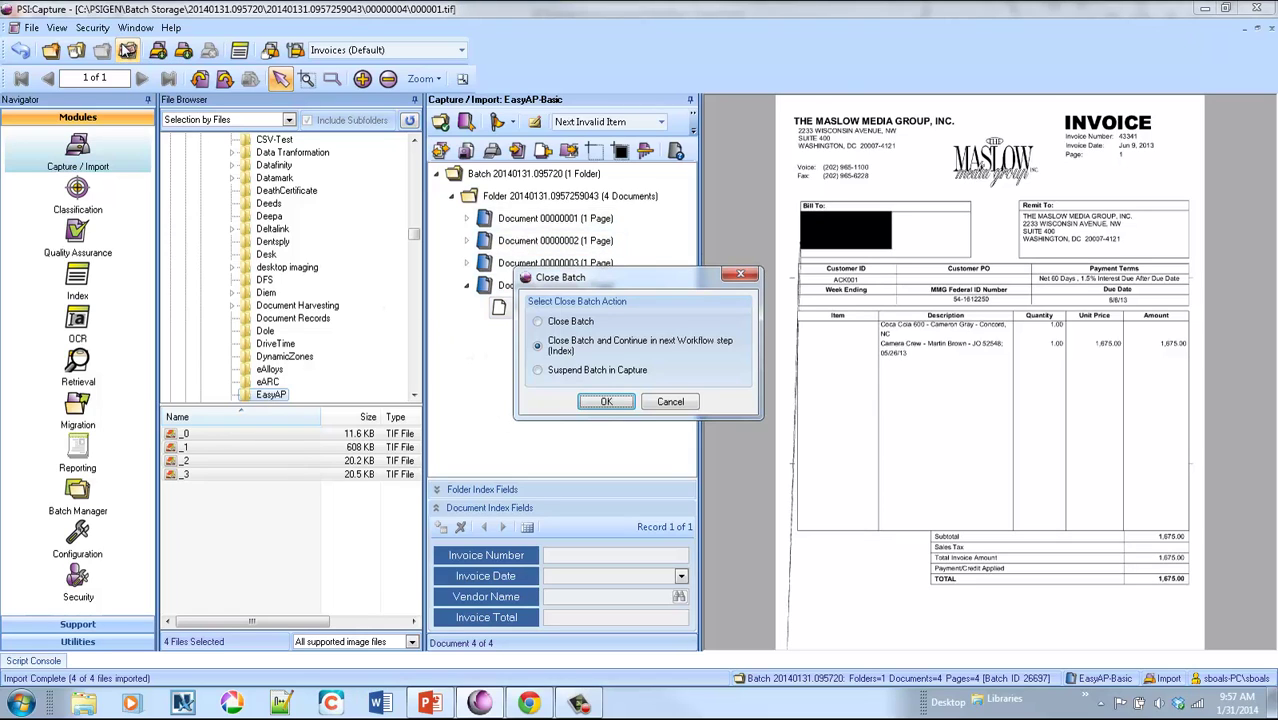
left_click(607, 401)
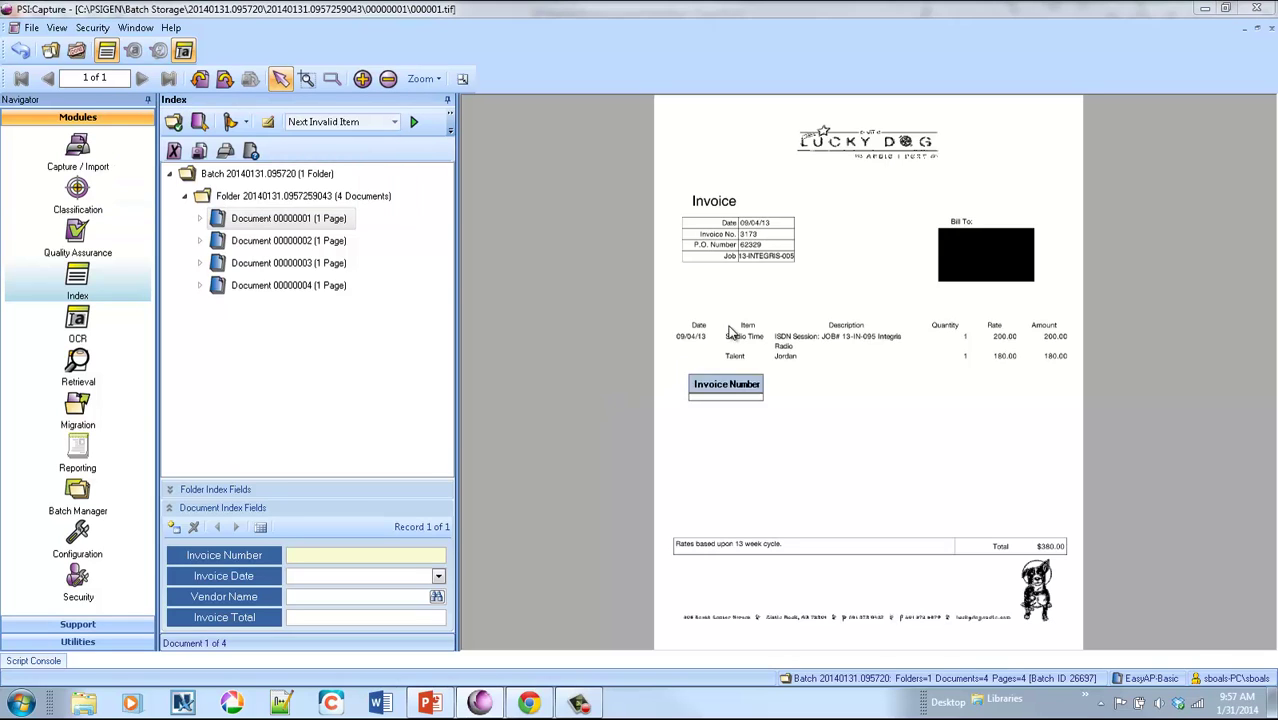
Index invoice 3173: date 09/04/2013, vendor Lucky Dog, total $380.00.
left_click(746, 241)
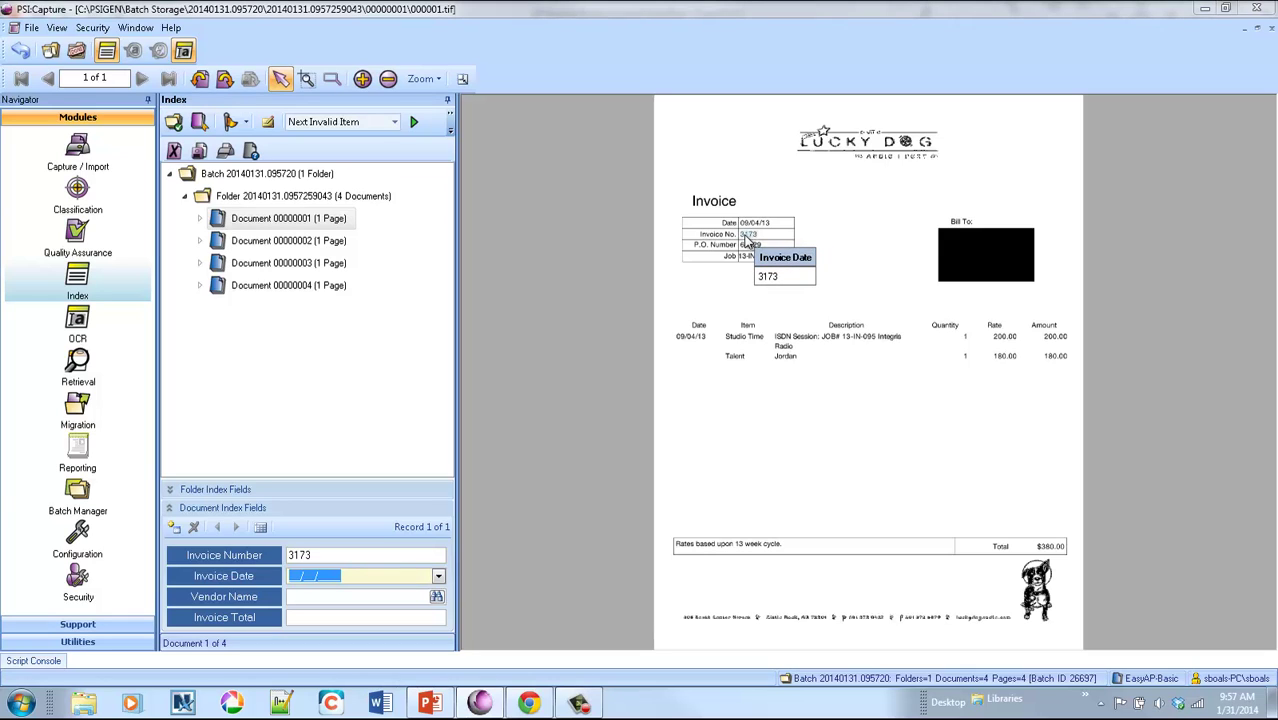
left_click(752, 228)
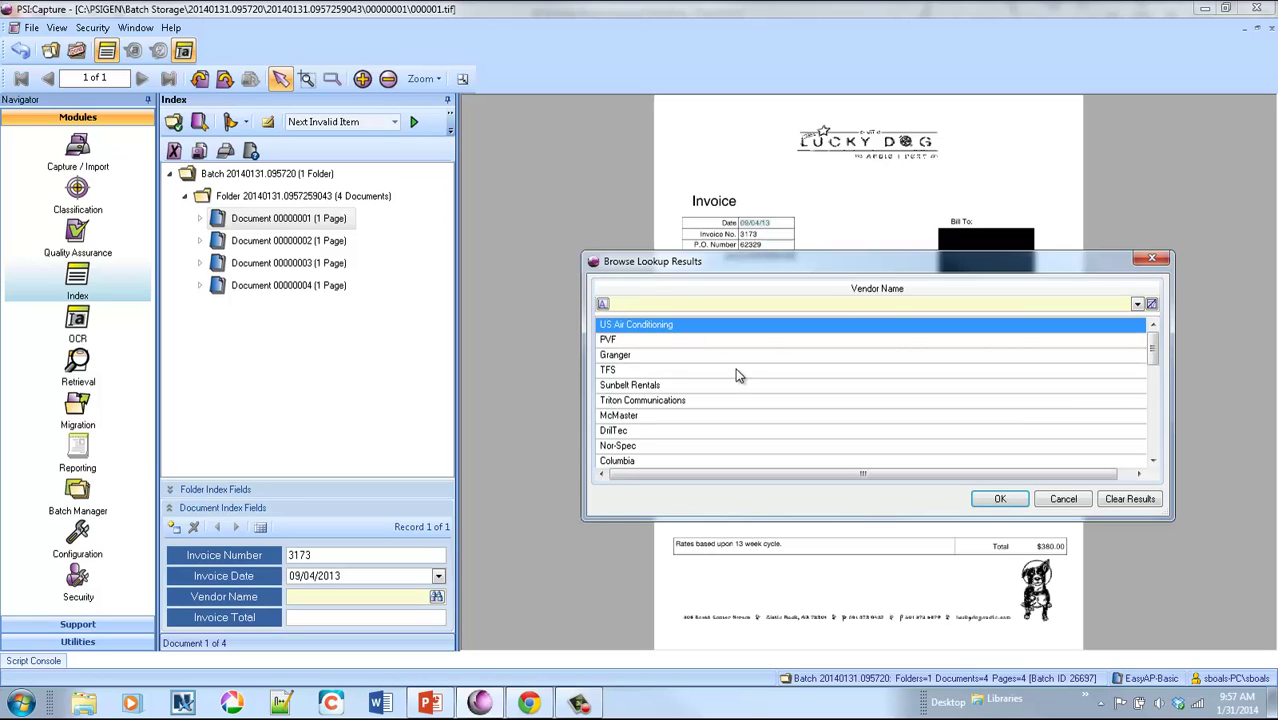
type("lu")
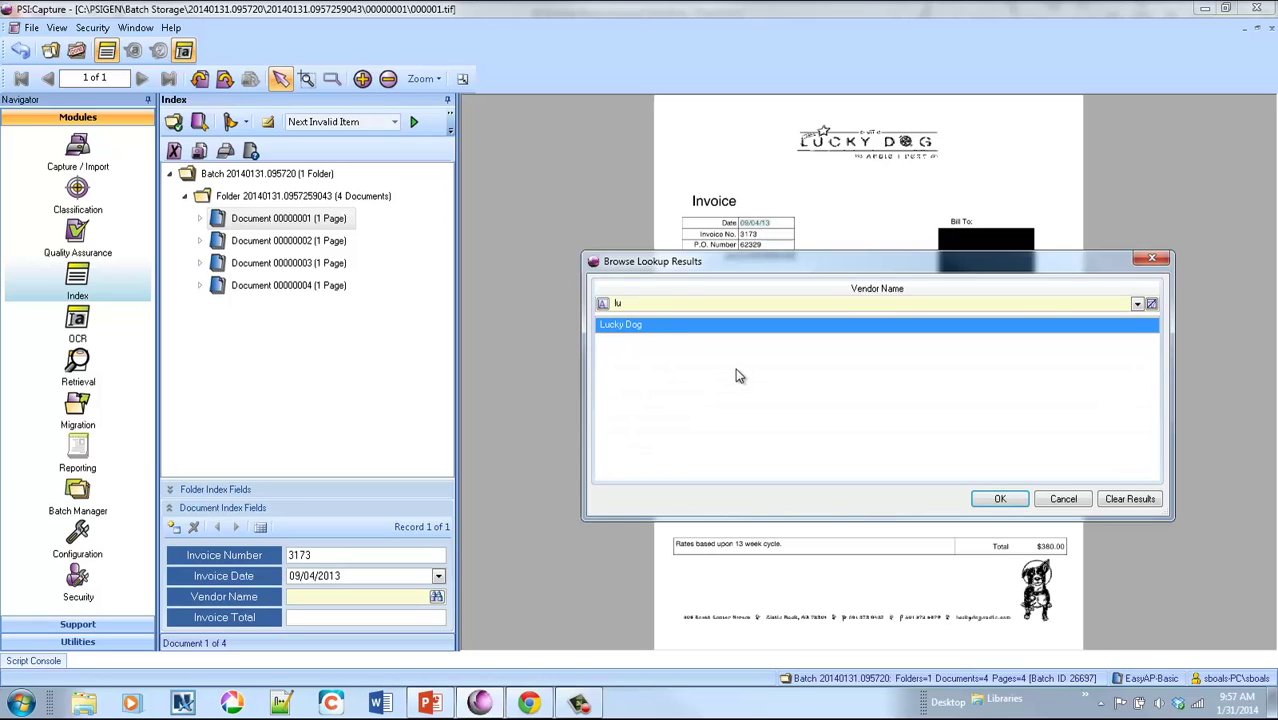
type("ck")
double_click(630, 325)
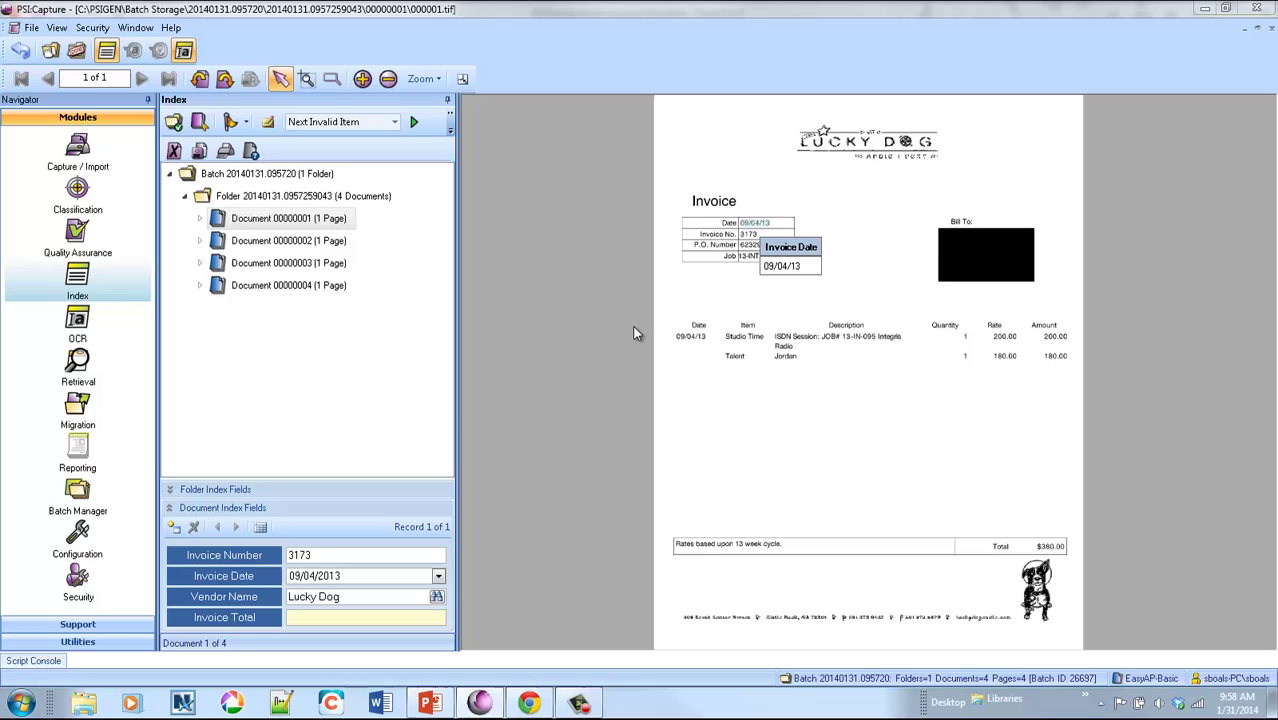
mouse_move(976, 537)
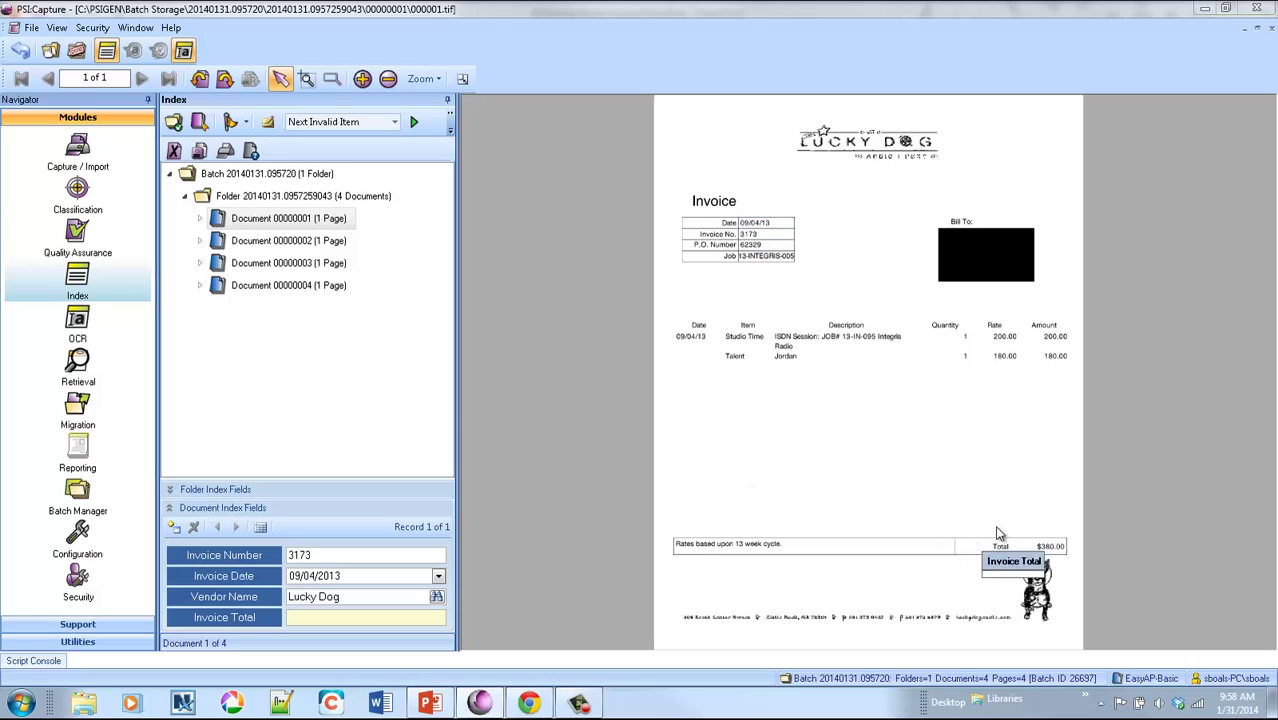
left_click(1045, 549)
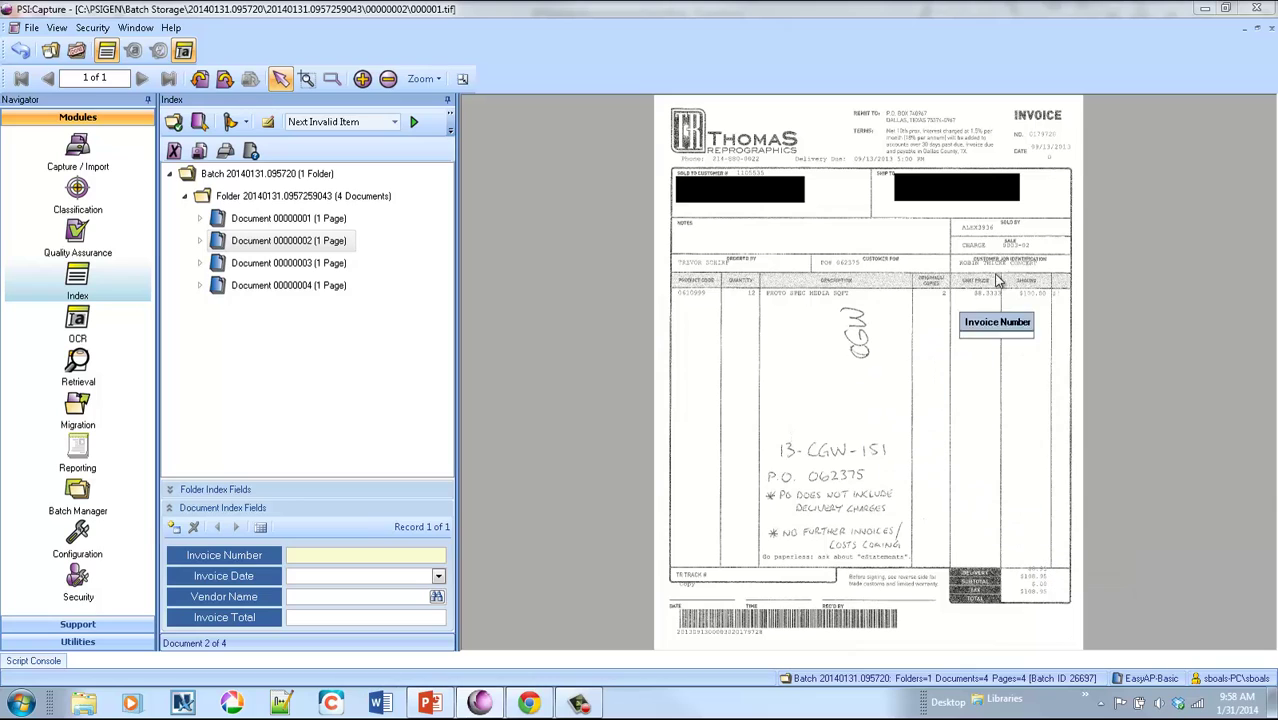
Index Thomas Repro invoice 0179728 dated 09/13/2013, capturing its total.
left_click(1040, 140)
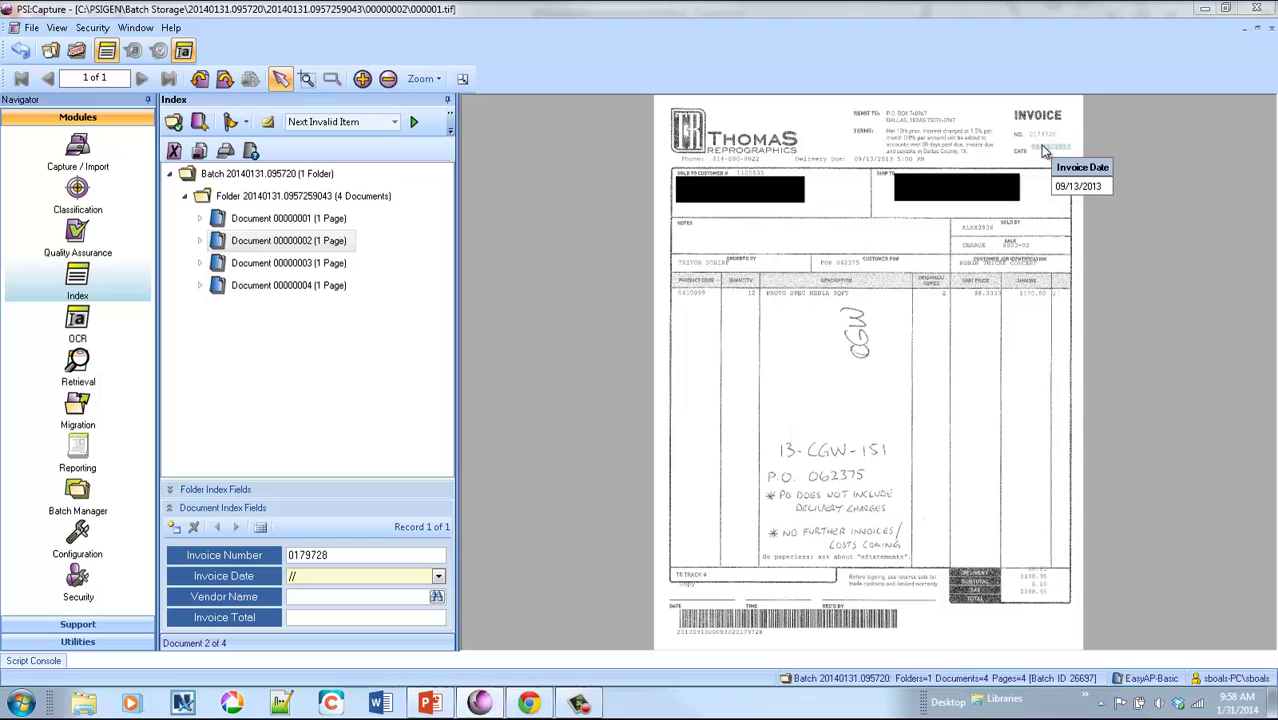
left_click(1045, 148)
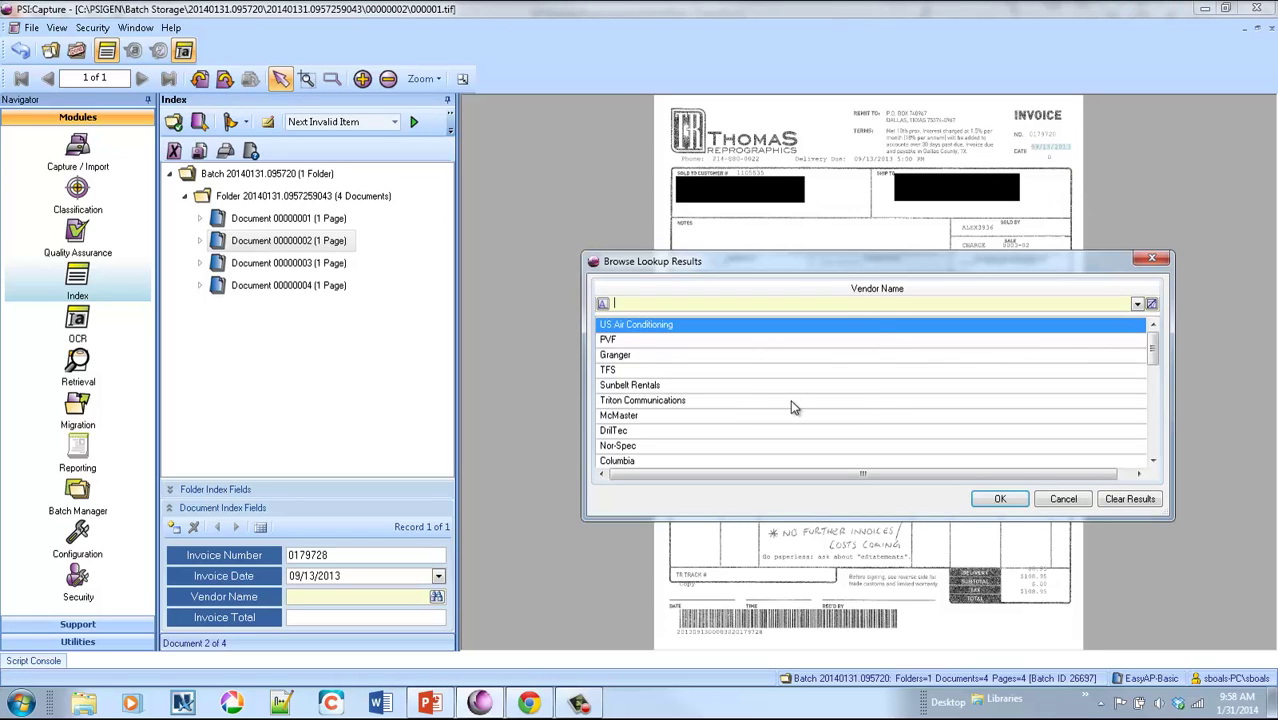
type("thom")
key("Return")
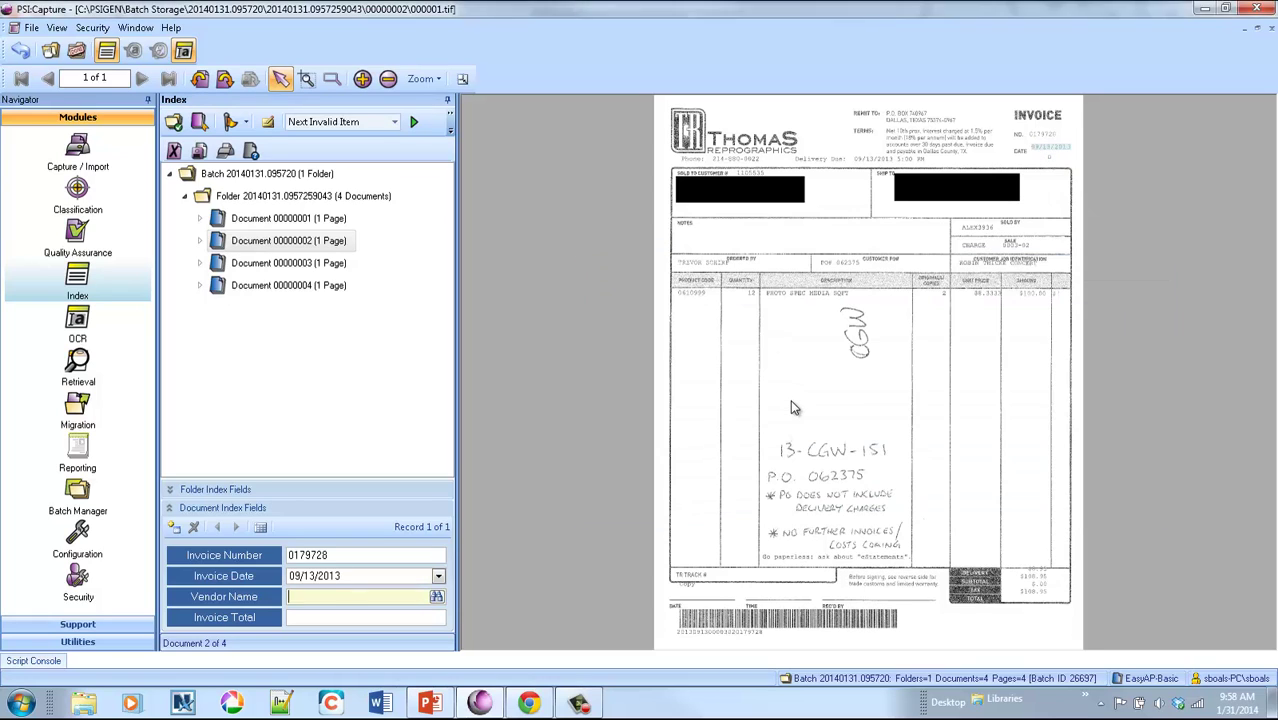
left_click(1033, 596)
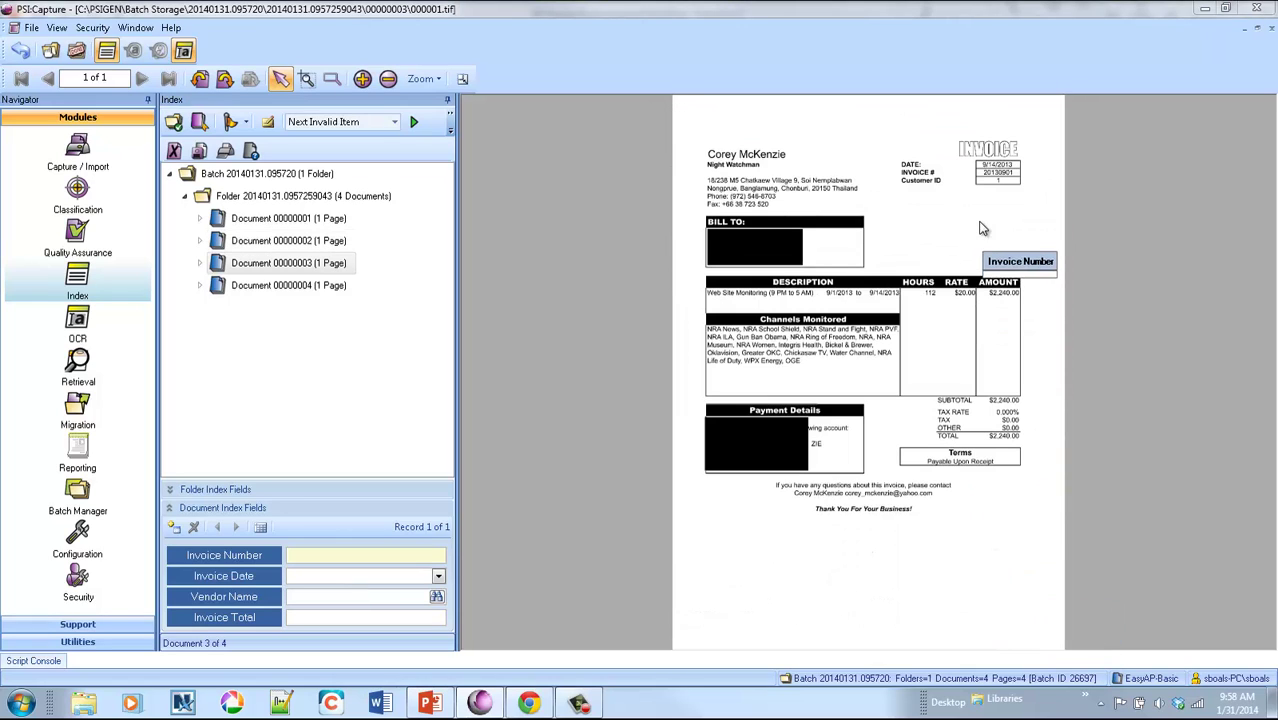
Index invoice 20130901 dated 09/14/2013 with the matching vendor and $2,240.00 total.
left_click(999, 174)
left_click(998, 170)
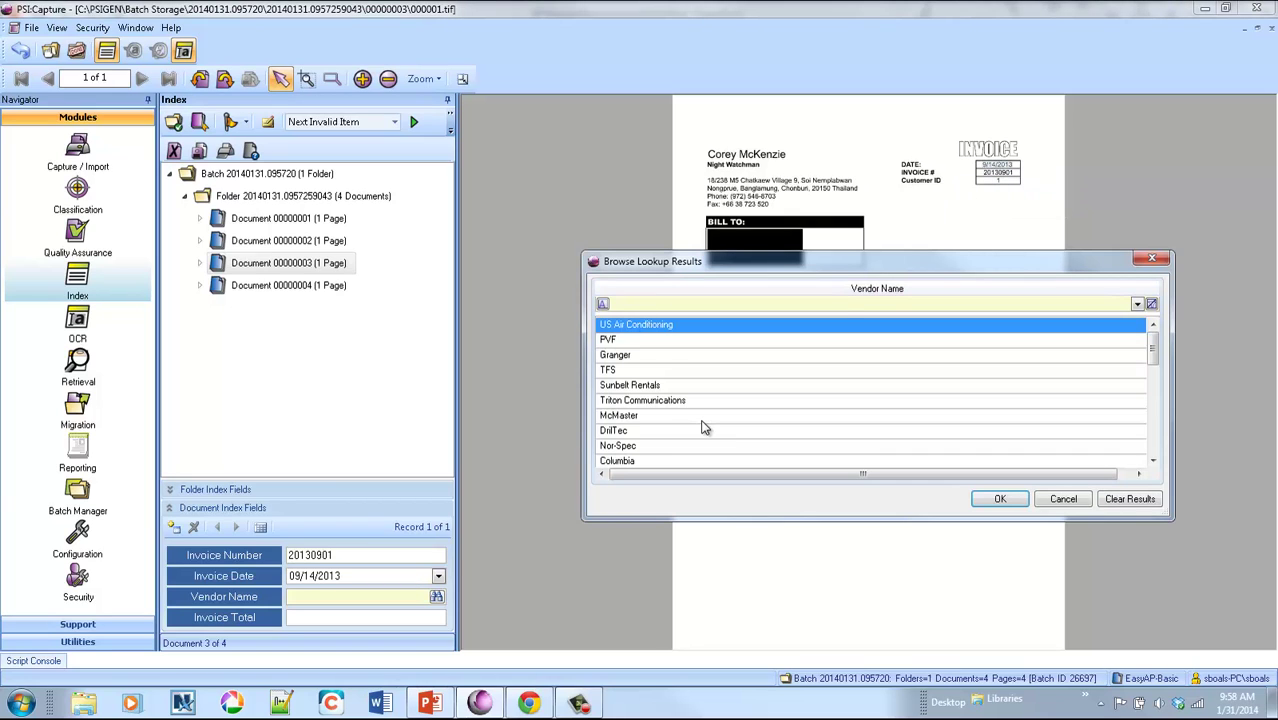
type("corey")
key("Return")
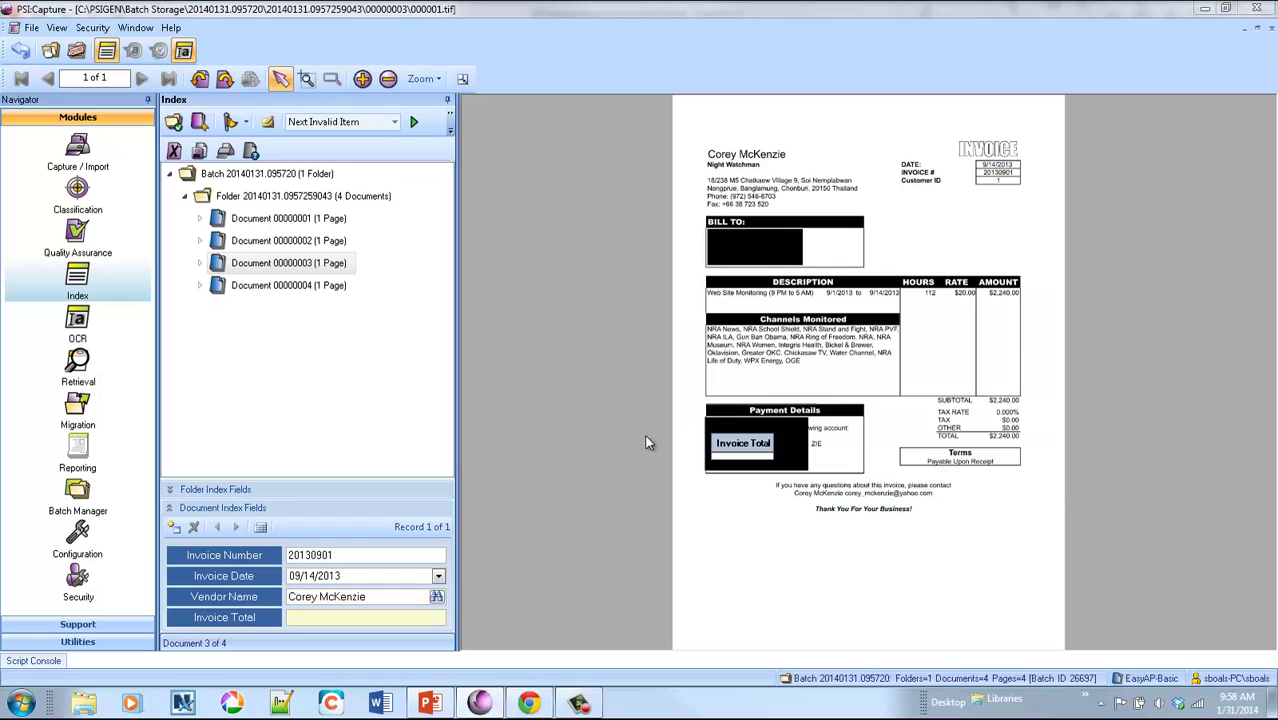
left_click(1005, 443)
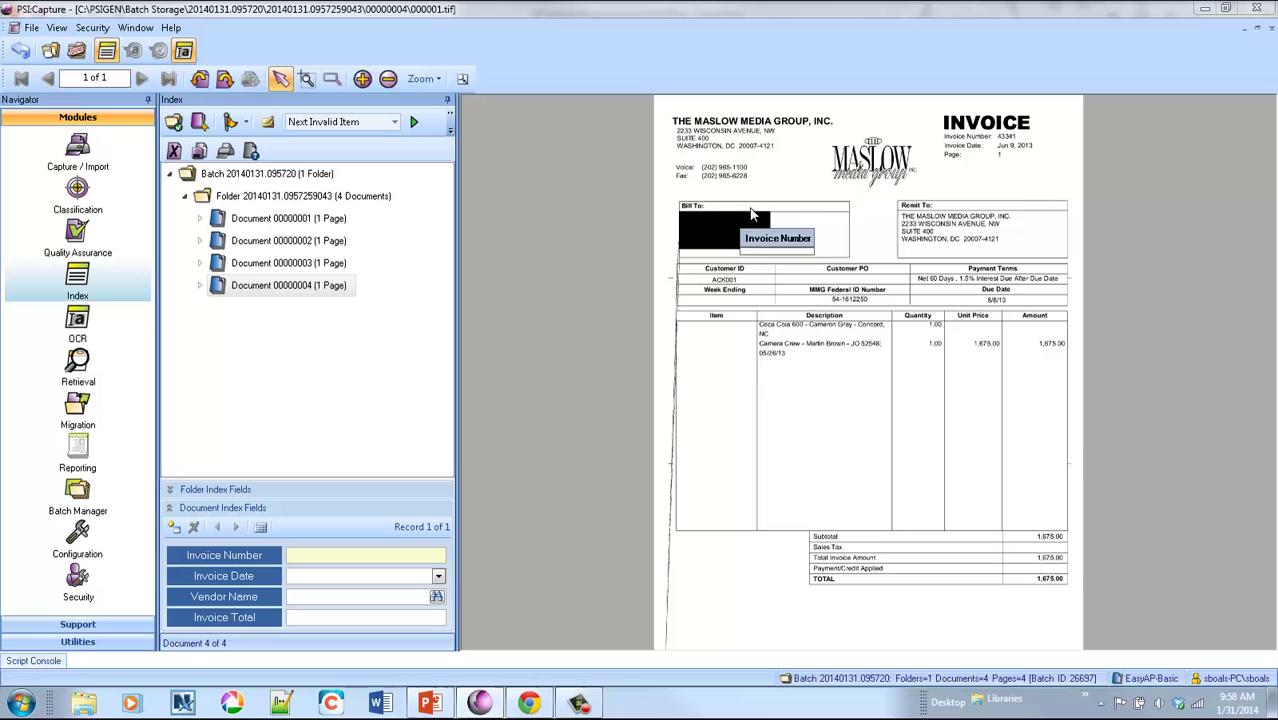
Index Maslow invoice 43341 (06/09/2013, total 1,675.00) and send the batch to Quality Assurance.
left_click(1006, 139)
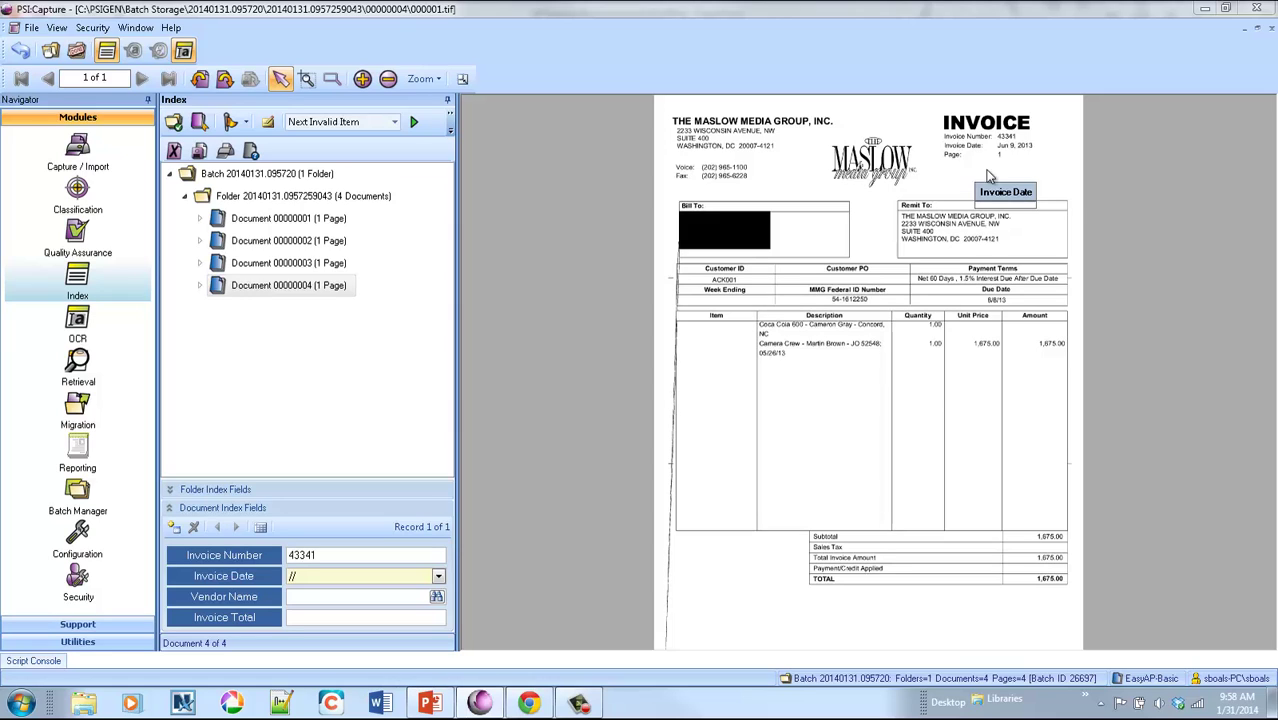
left_click_drag(997, 141, 1020, 152)
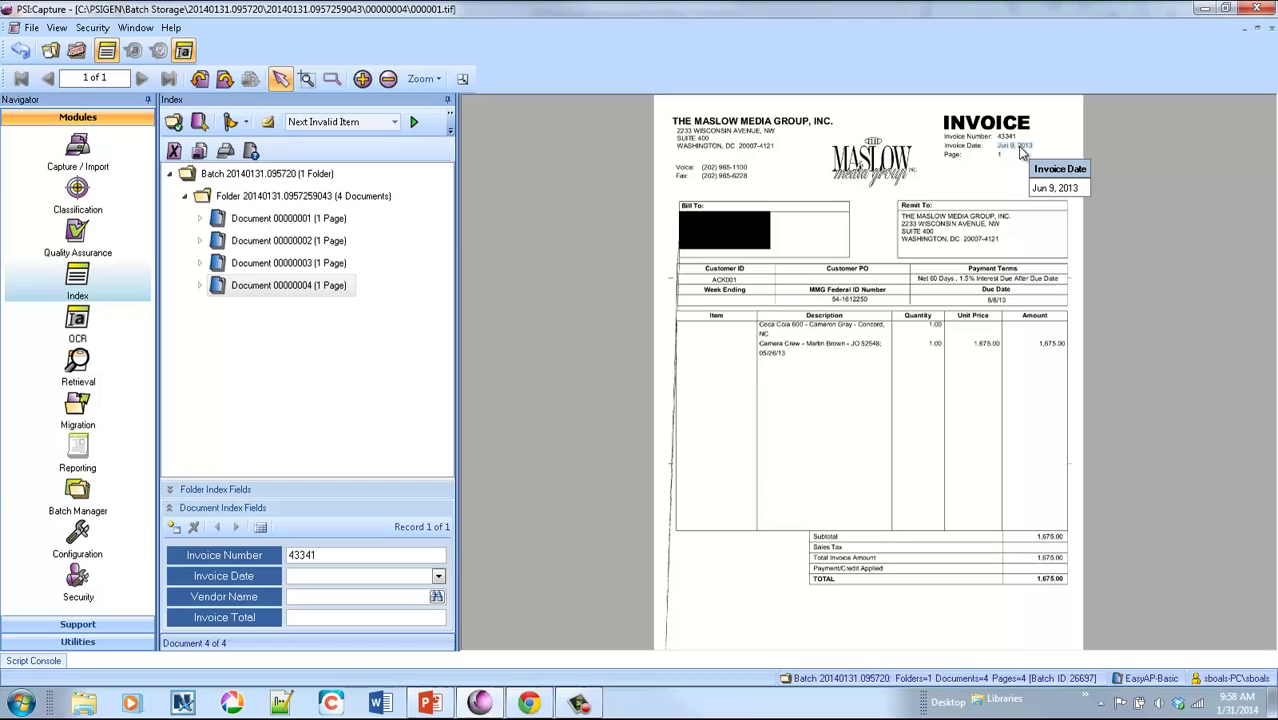
left_click_drag(1021, 152, 1021, 152)
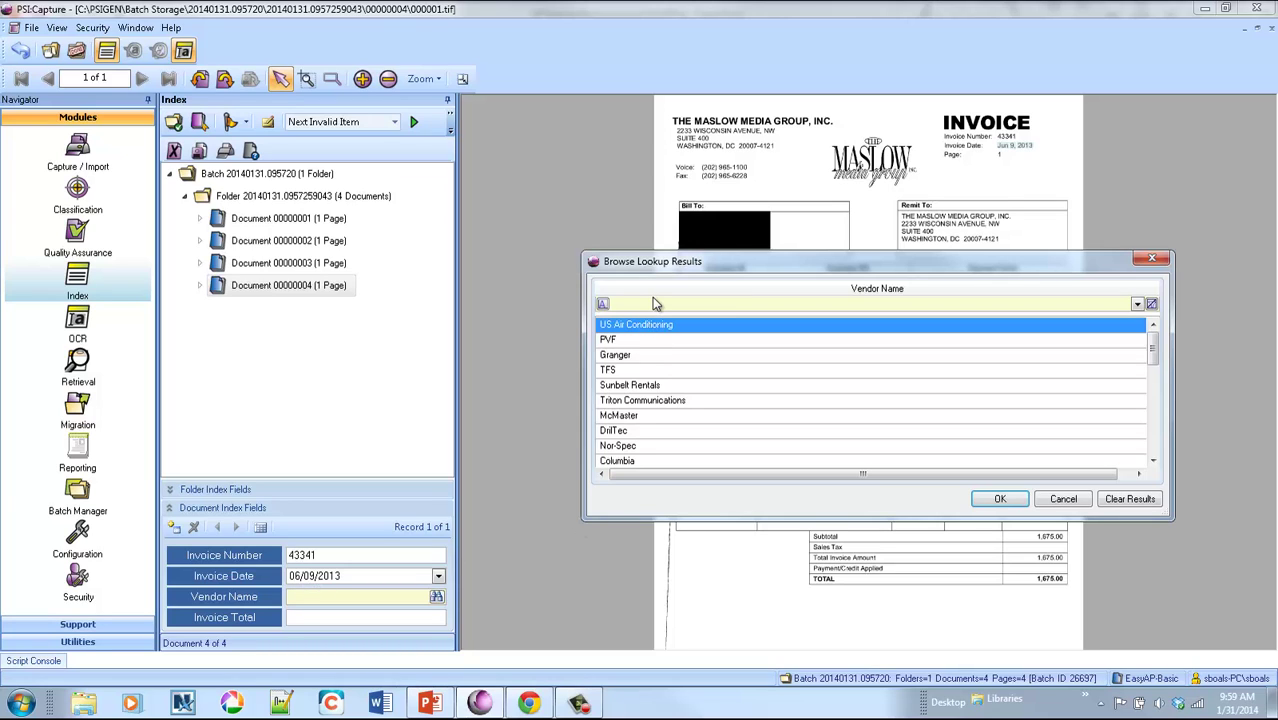
type("mas")
key("Return")
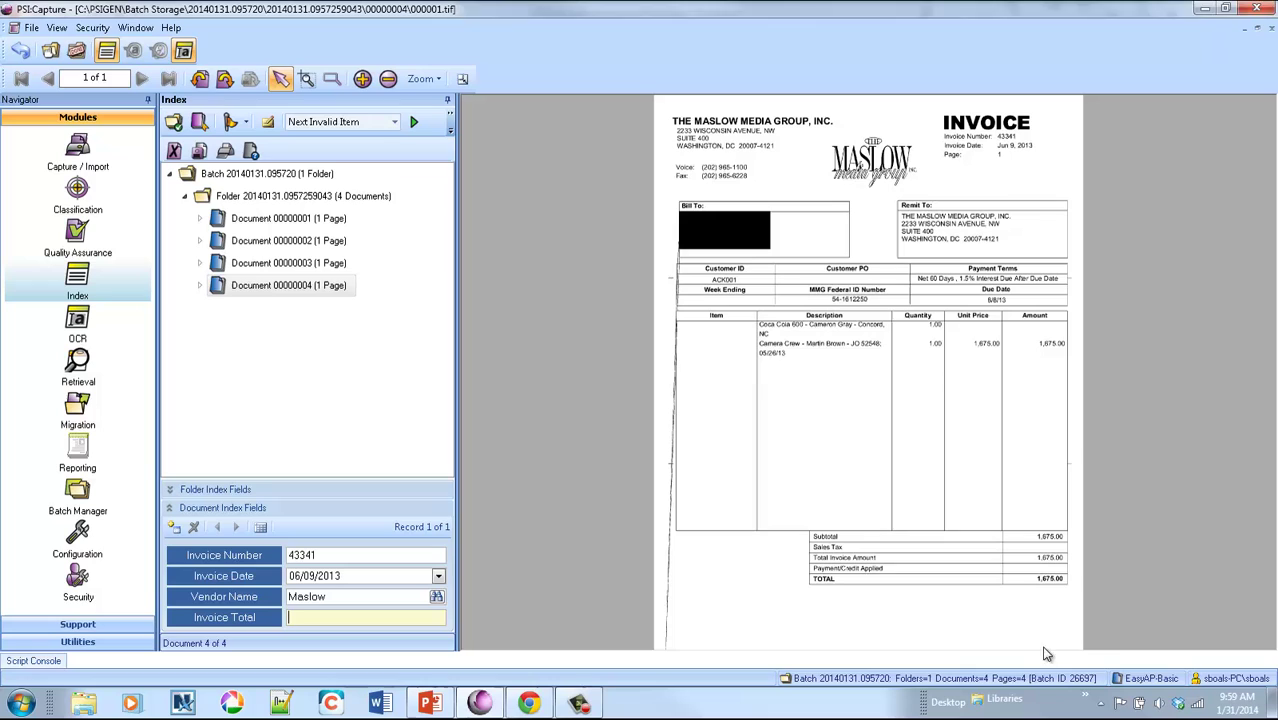
left_click_drag(1036, 574, 1047, 585)
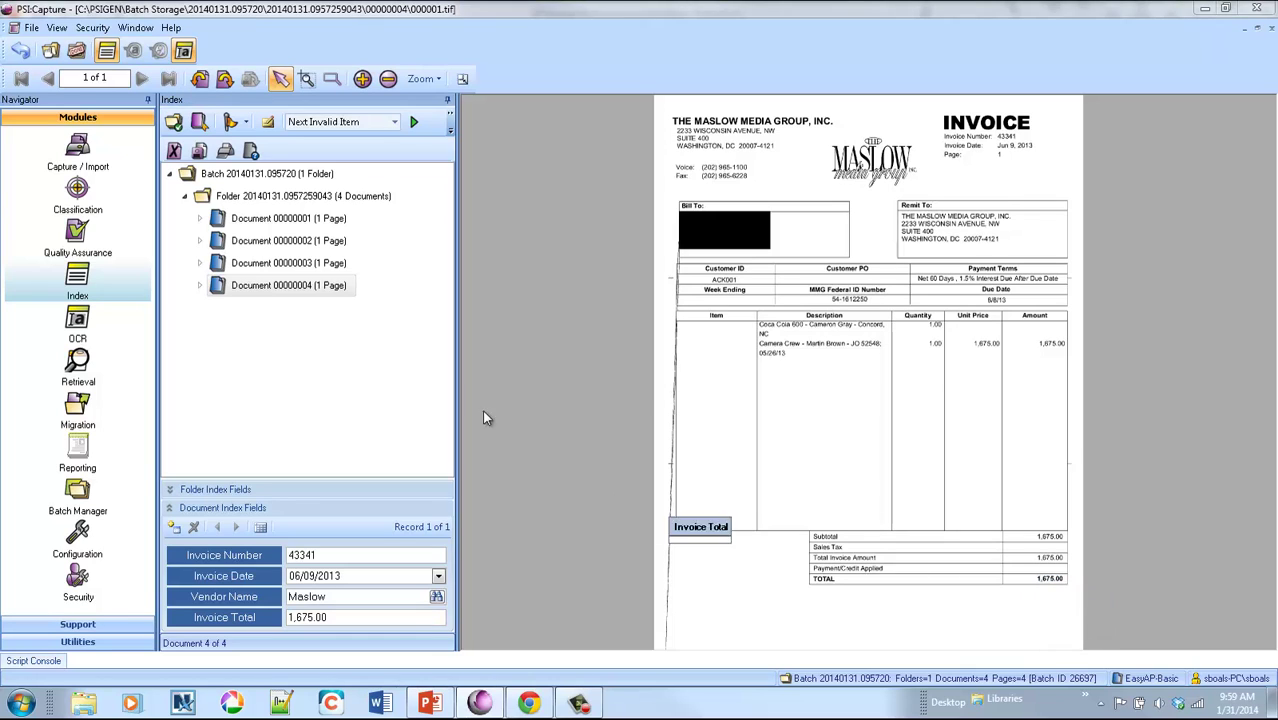
left_click(78, 50)
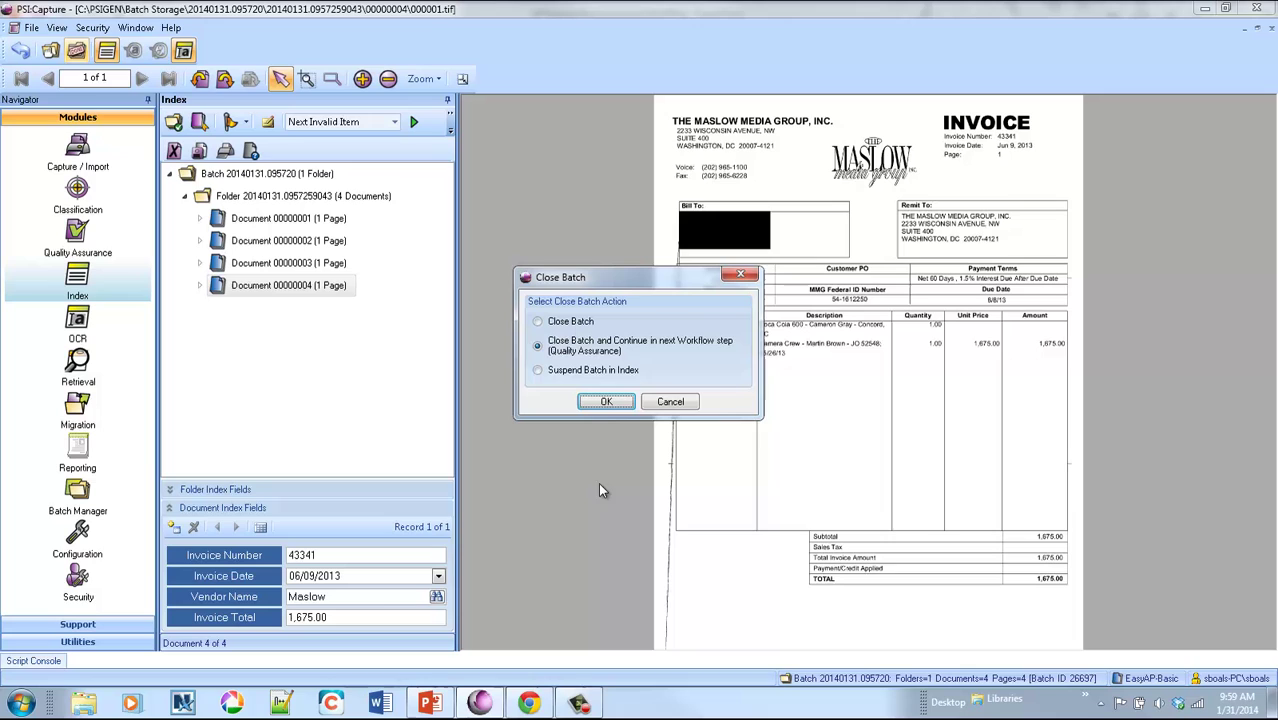
left_click(604, 402)
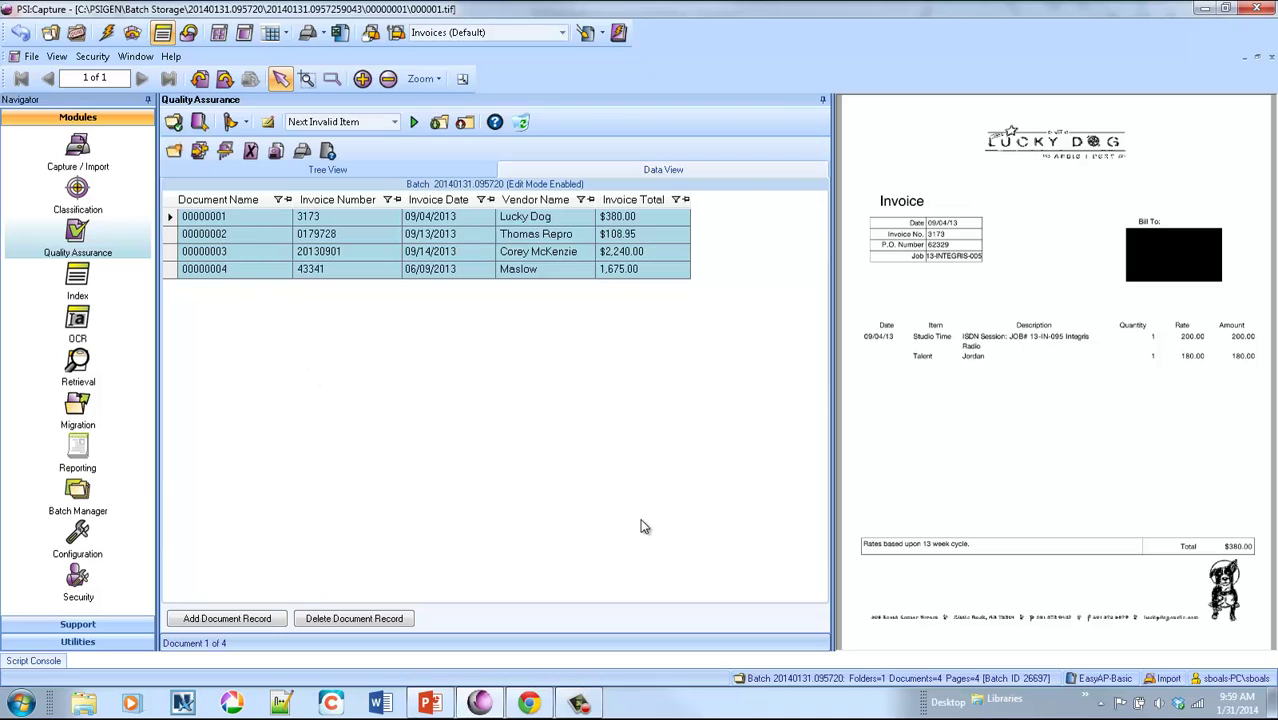
Enlarge the image viewer and compare each of the four invoices' values with its image.
left_click_drag(832, 372, 748, 438)
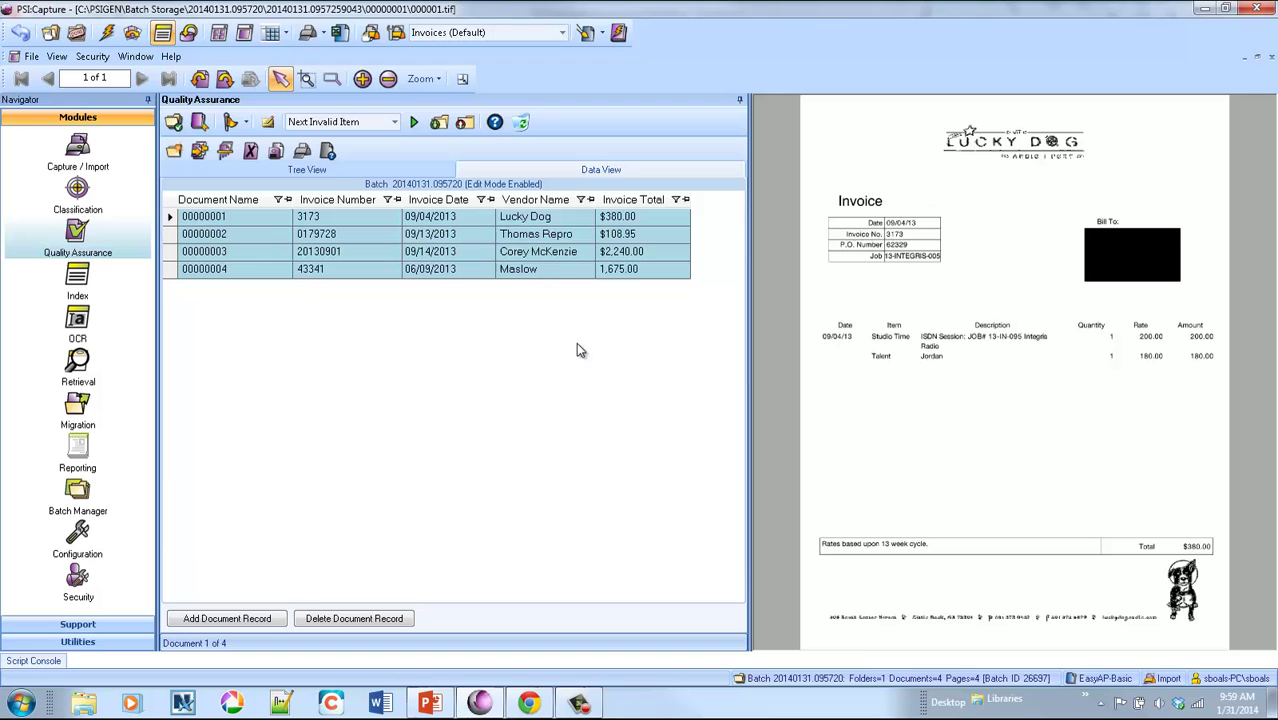
left_click(240, 240)
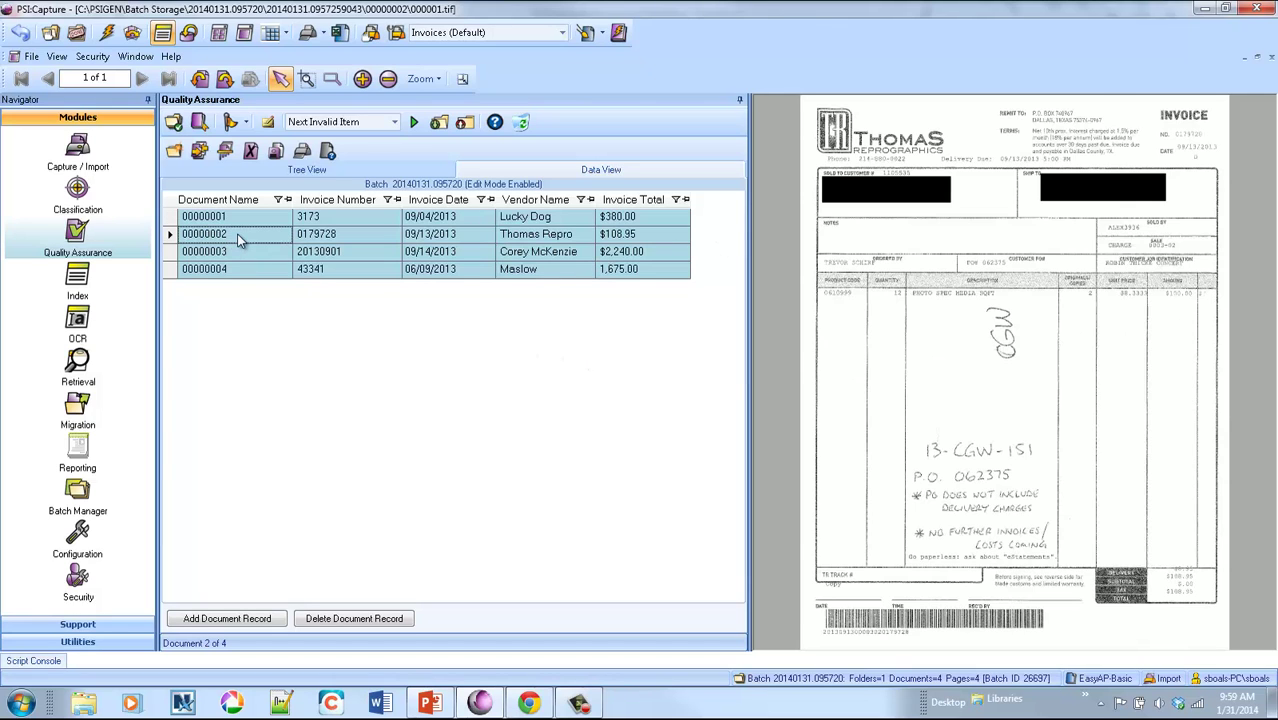
left_click(240, 253)
left_click(241, 270)
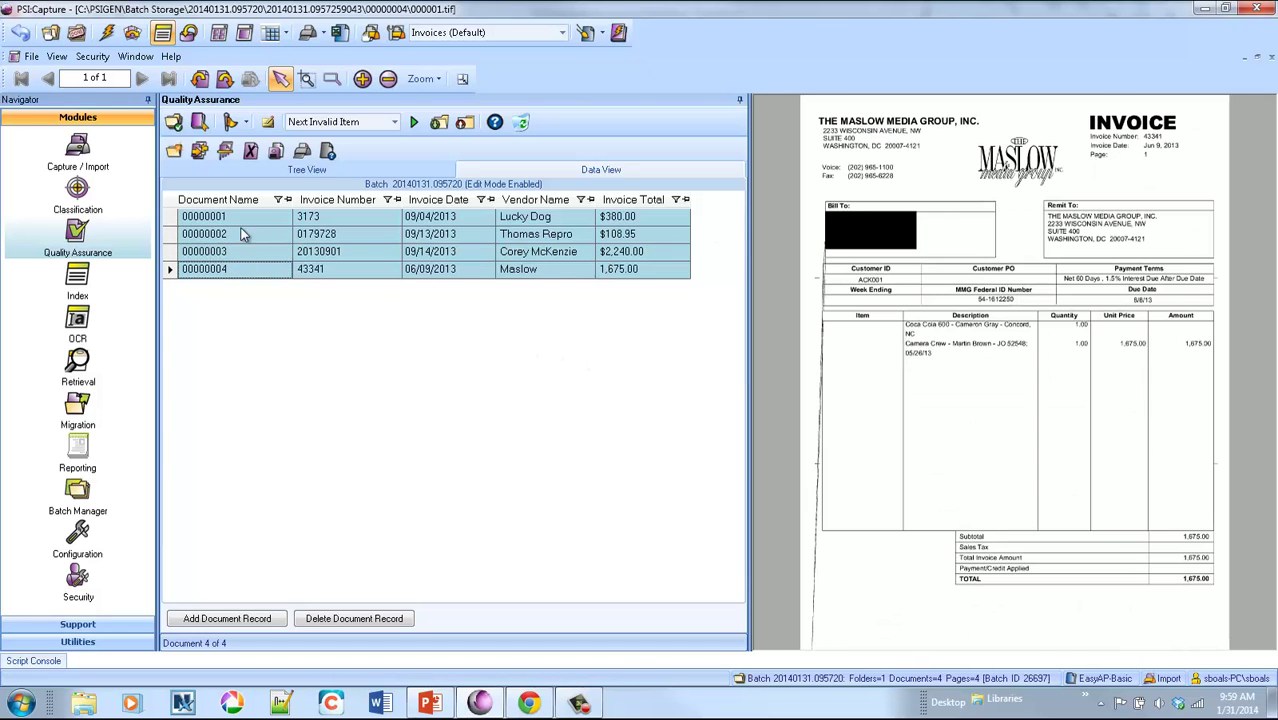
left_click(244, 216)
left_click(330, 216)
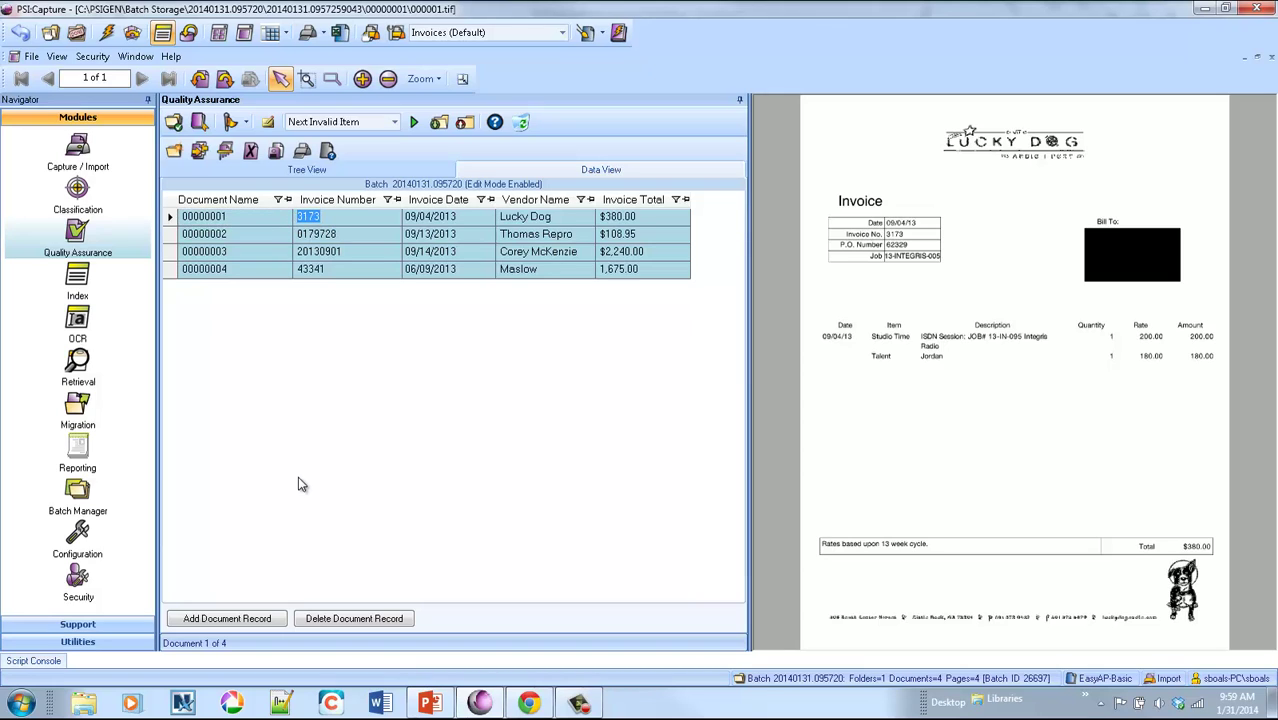
Send the reviewed batch on to OCR and launch the browser.
left_click(77, 33)
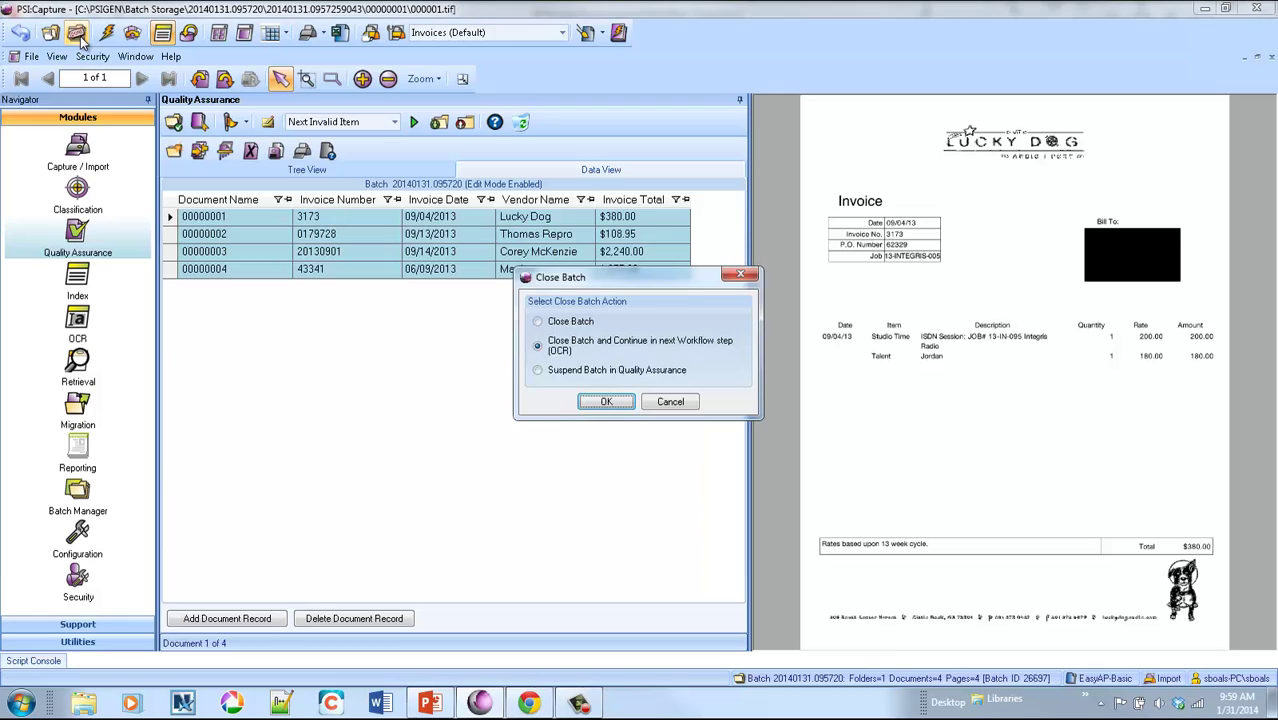
left_click(605, 402)
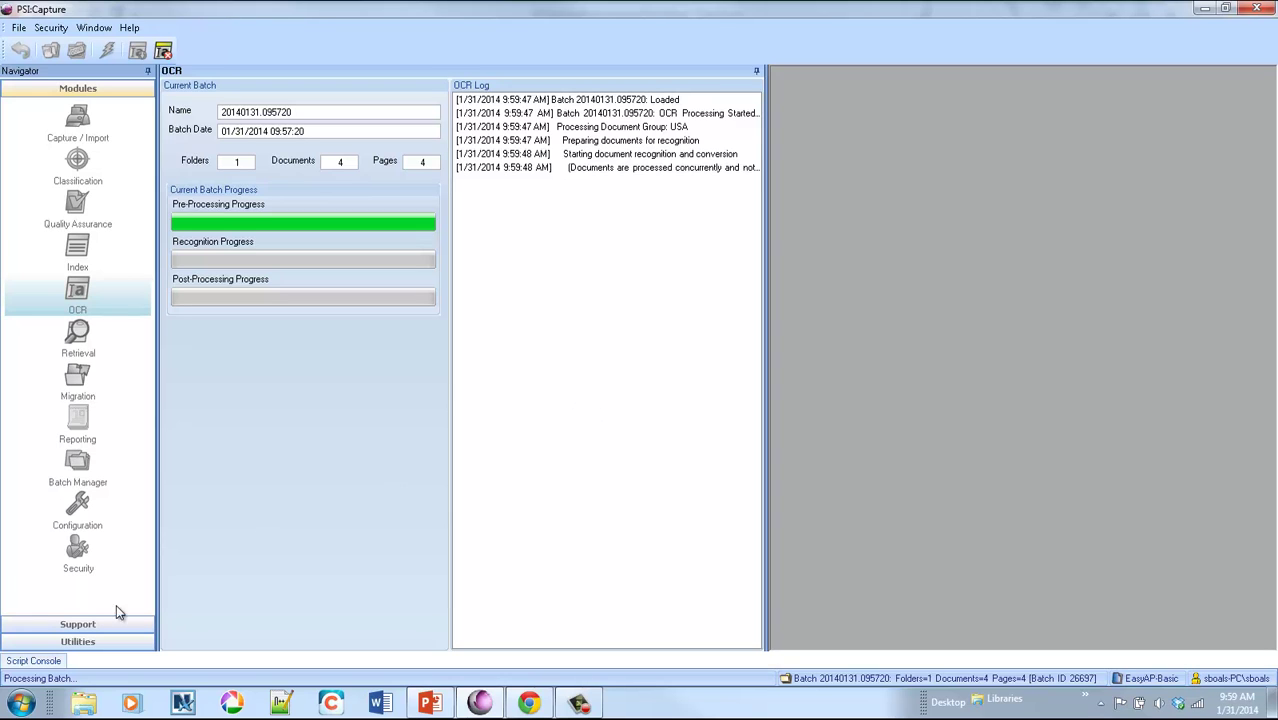
left_click(20, 704)
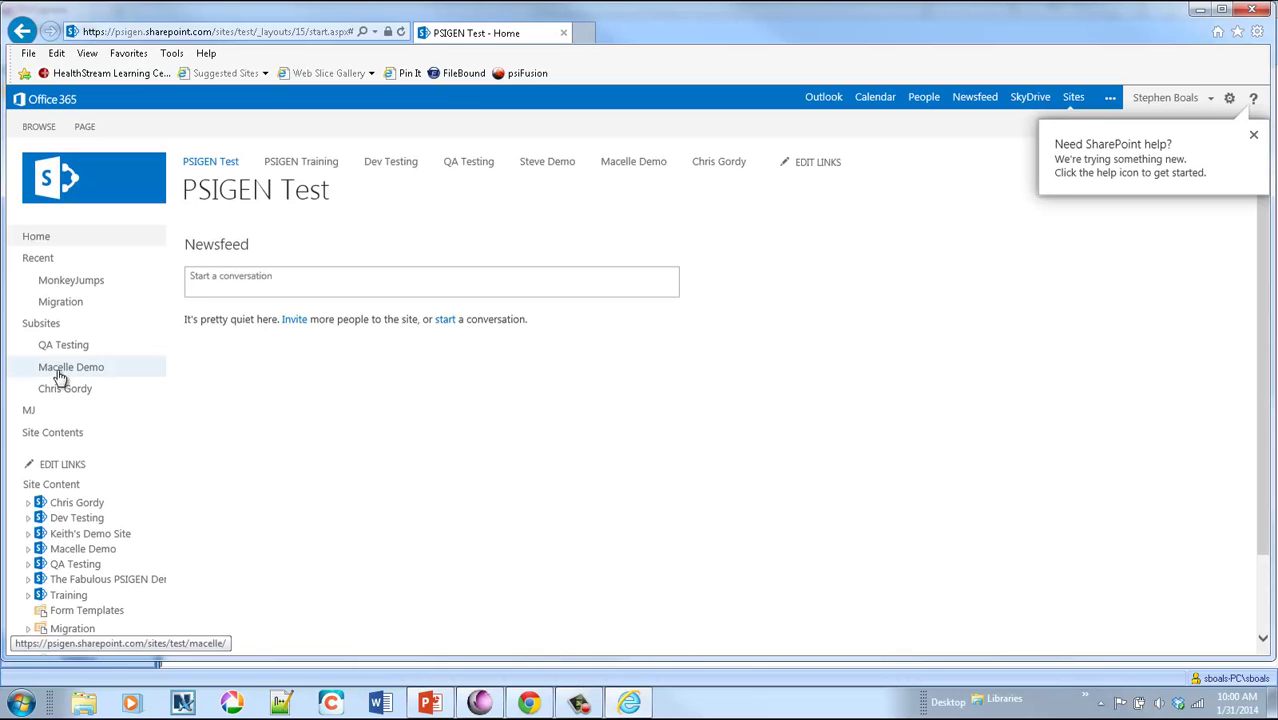
Go to The Fabulous PSIGEN Demo Site's EasyAP-Basic library and open the vendor folder for invoice 20130901.
left_click(116, 582)
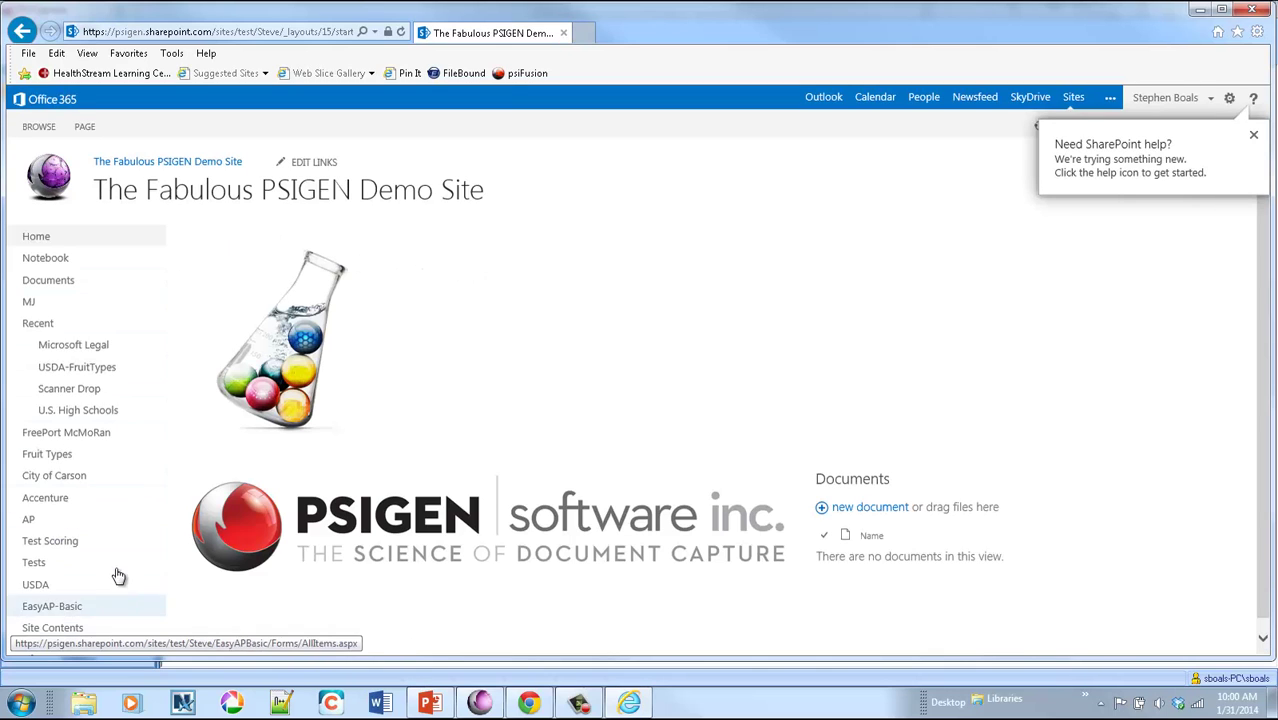
left_click(77, 613)
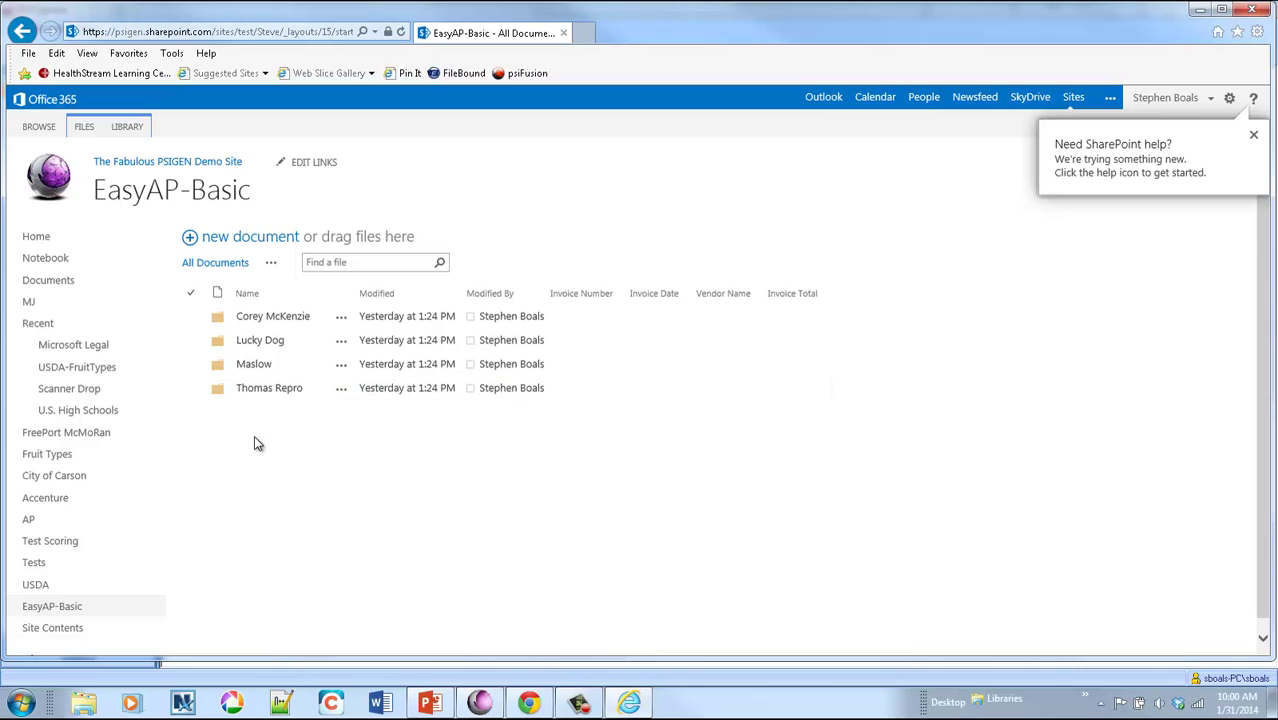
left_click(268, 320)
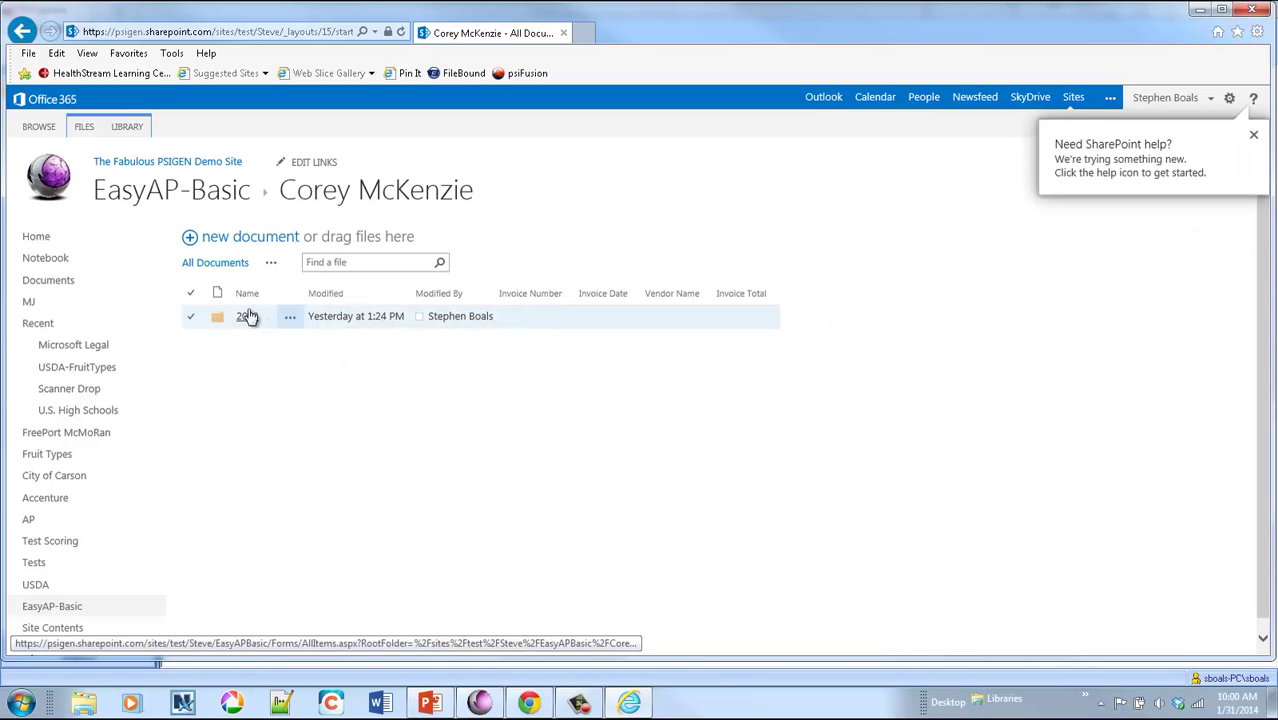
Open the 2013 folder to see invoice PDFs 20130901 at $2,240.00, then dismiss the help callout.
left_click(248, 319)
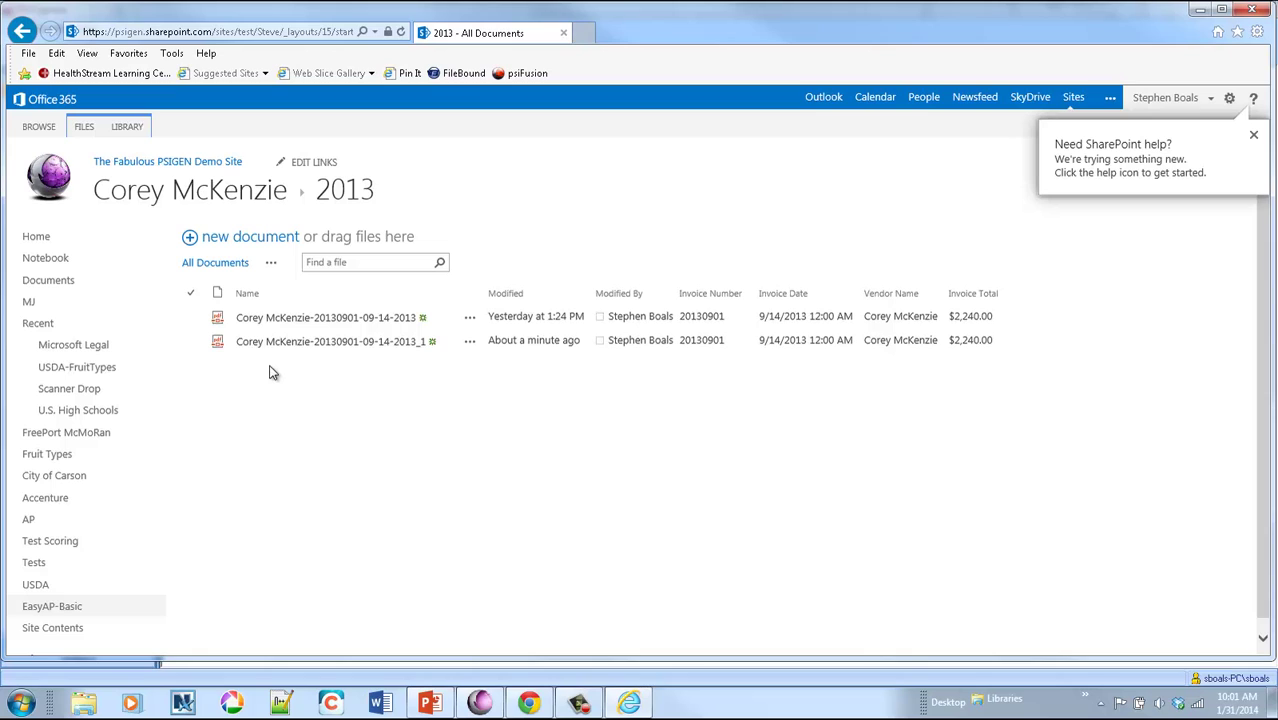
left_click(308, 352)
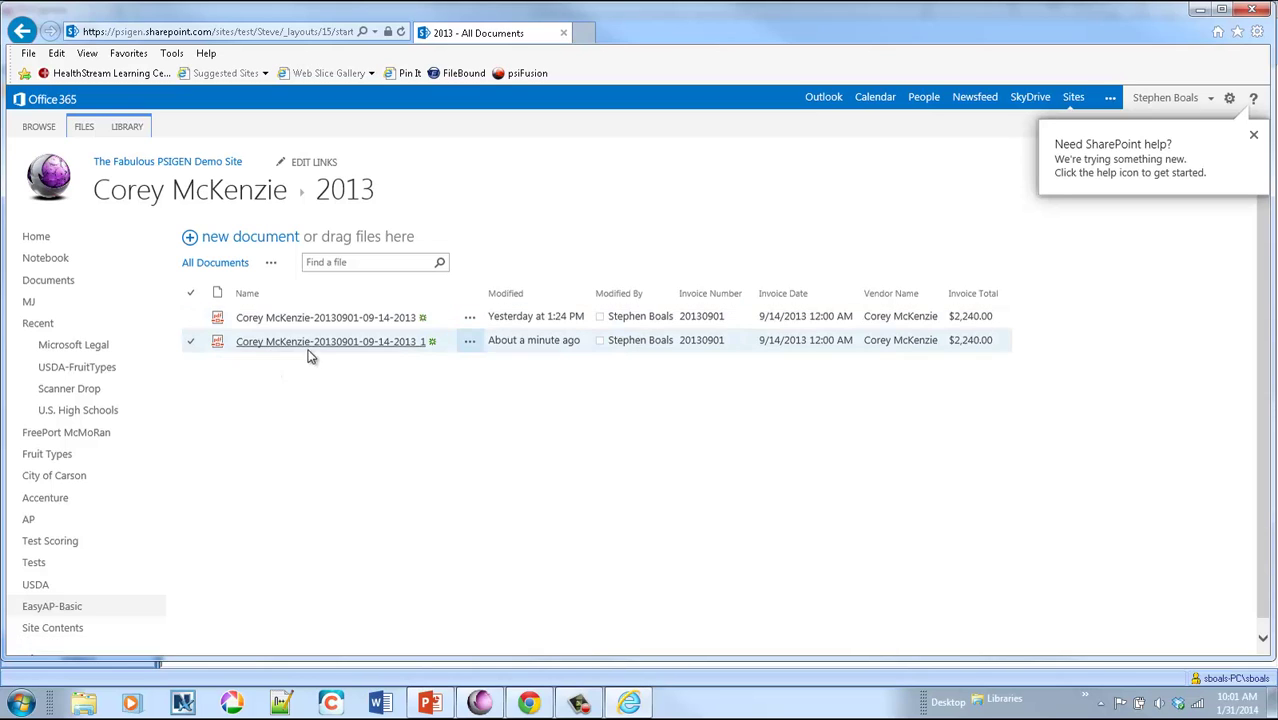
left_click(405, 330)
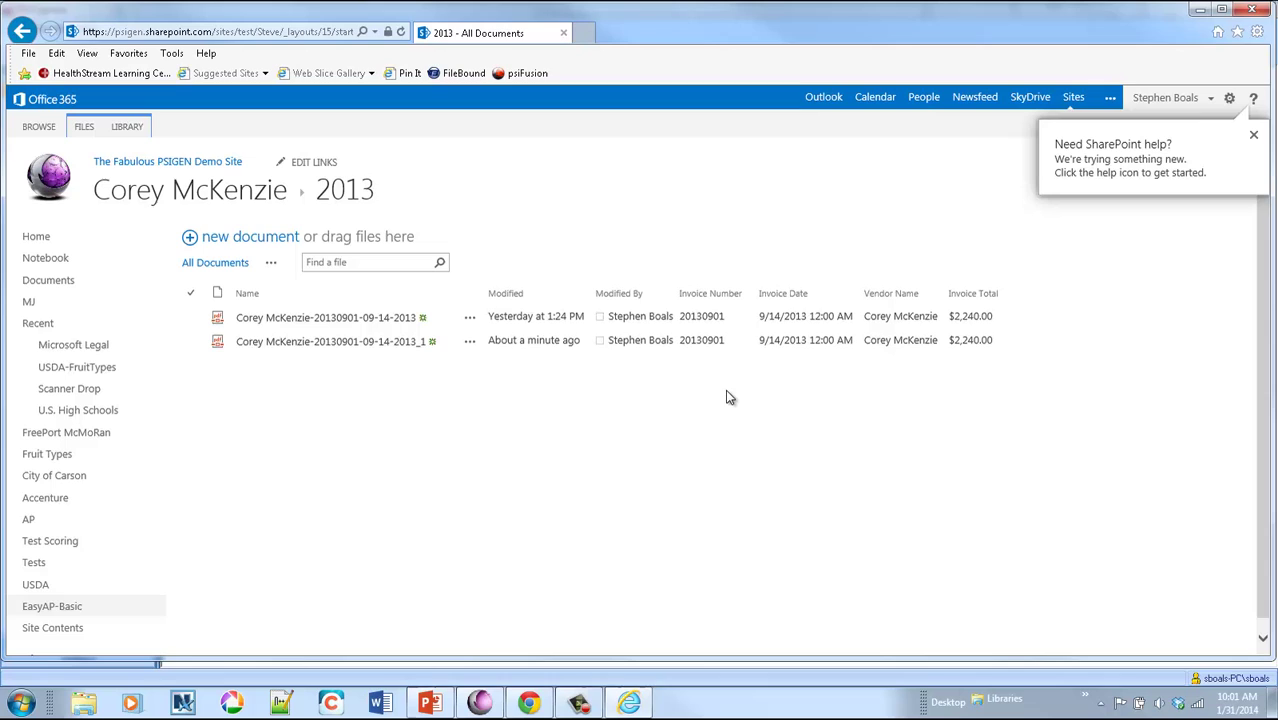
left_click(1251, 137)
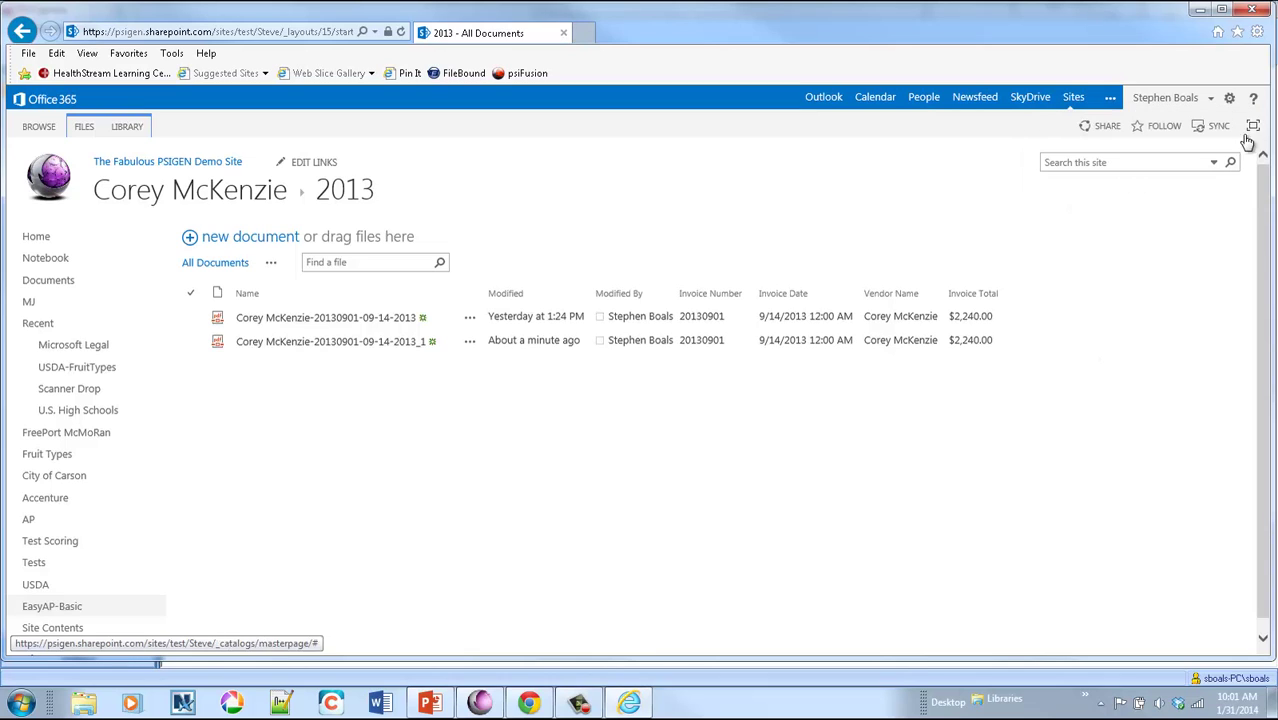